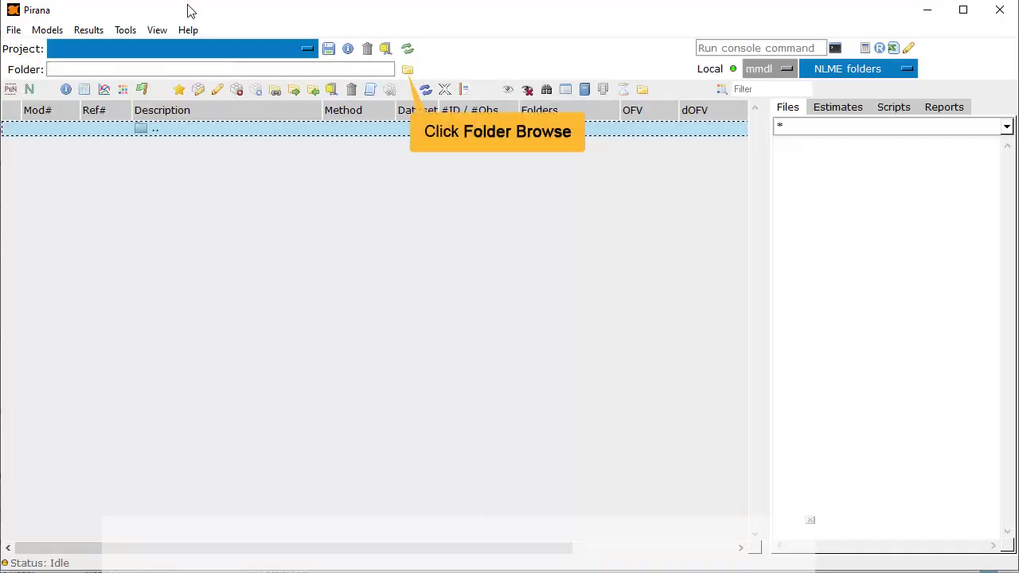
Step: Browse to the RsNLME_tut Experiments folder and save it as the Pirana project 'Experiments'
left_click(406, 68)
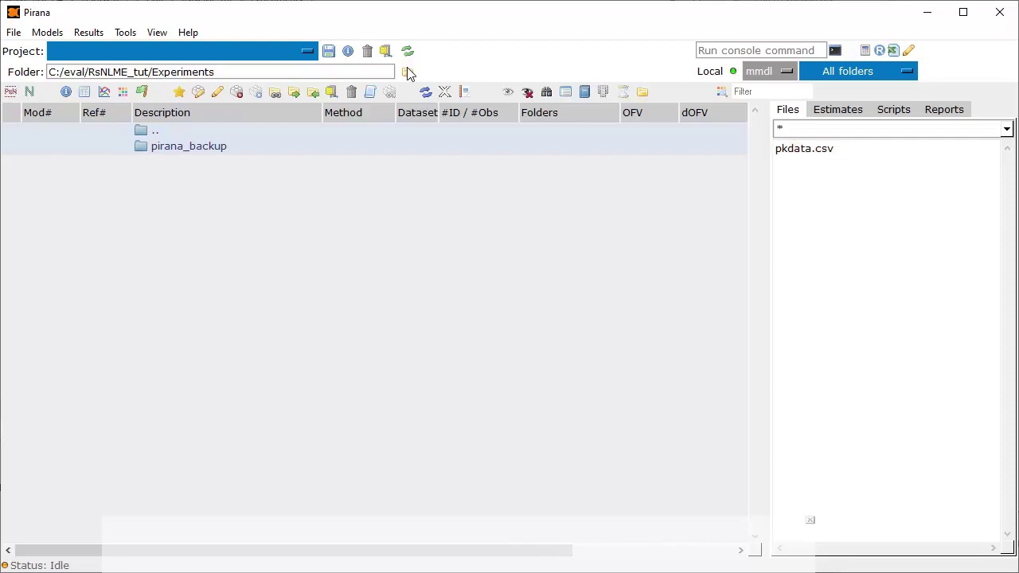
left_click(327, 52)
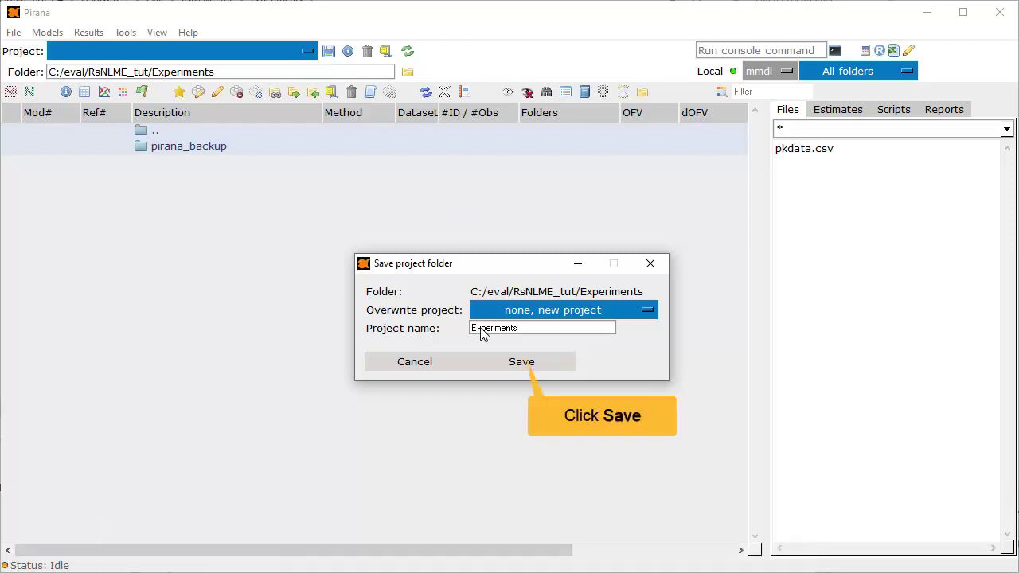
left_click(519, 362)
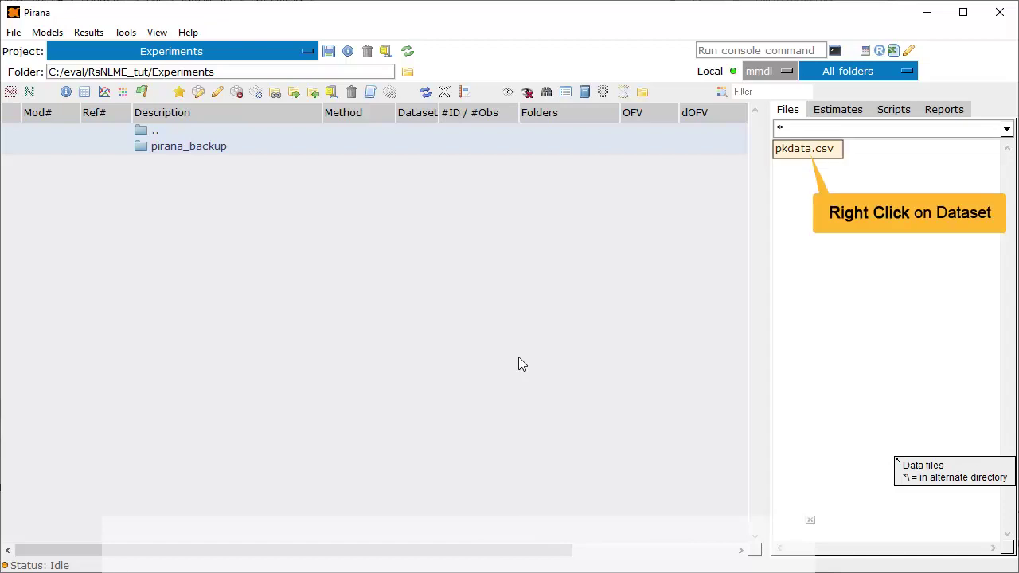
right_click(805, 157)
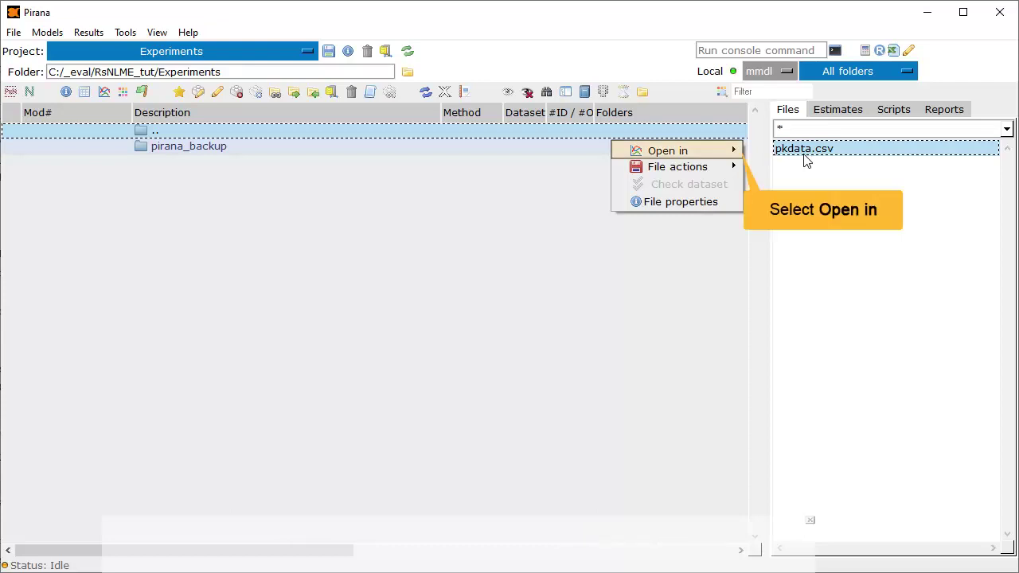
left_click(734, 154)
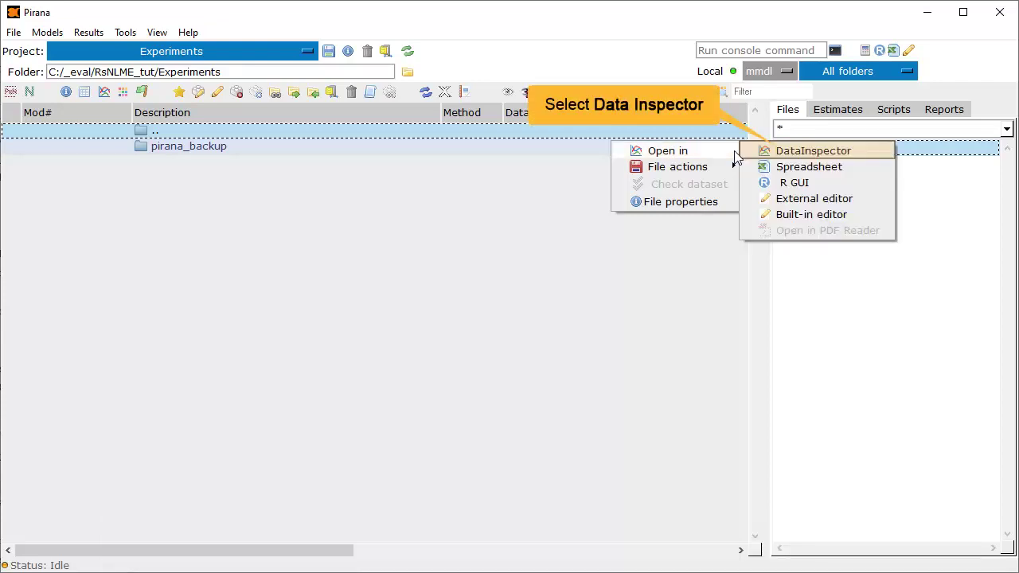
left_click(760, 152)
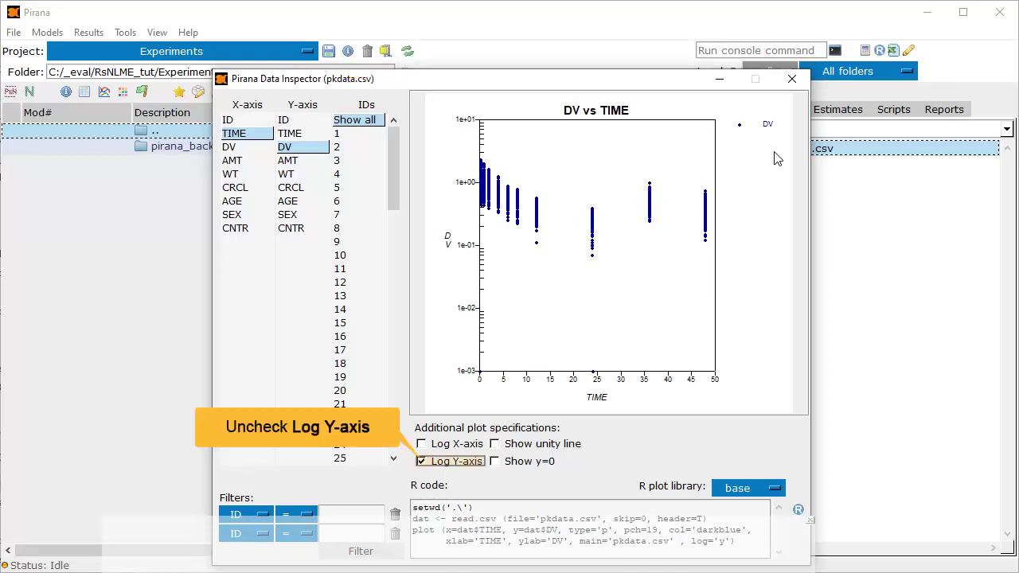
left_click(421, 462)
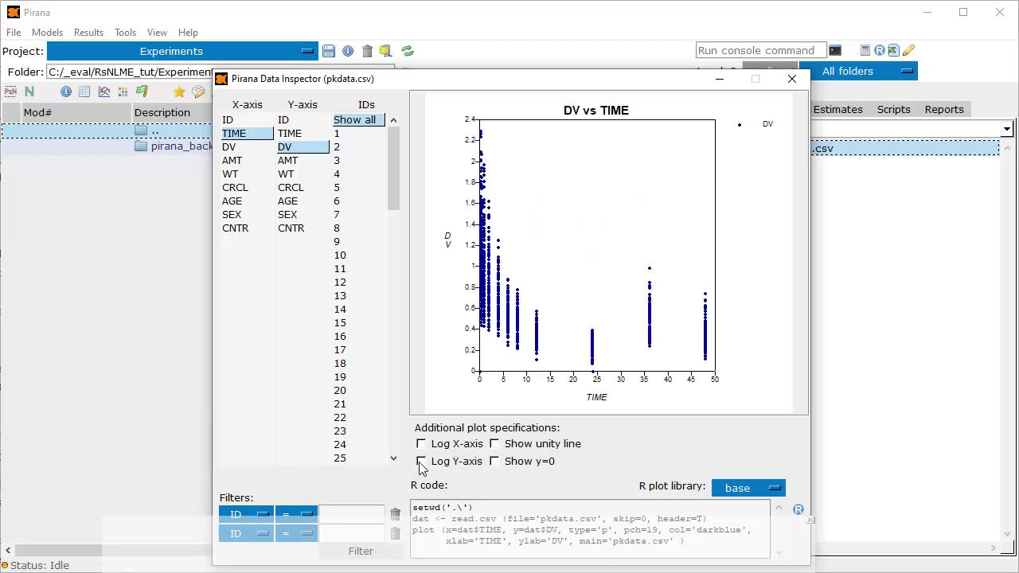
left_click(344, 283)
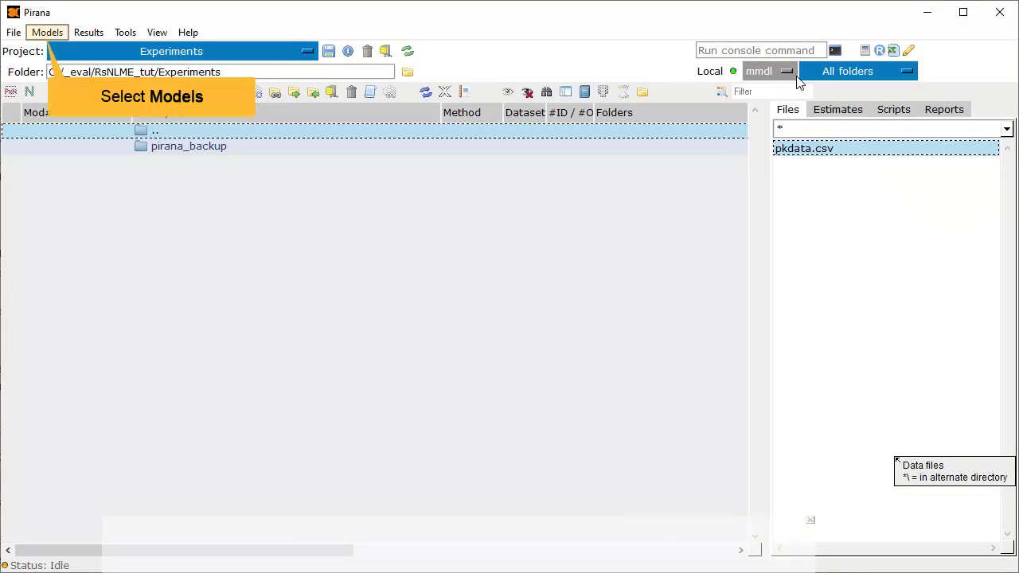
Step: Create new model run1 from the '1-comp iv, linear elim' template
left_click(39, 41)
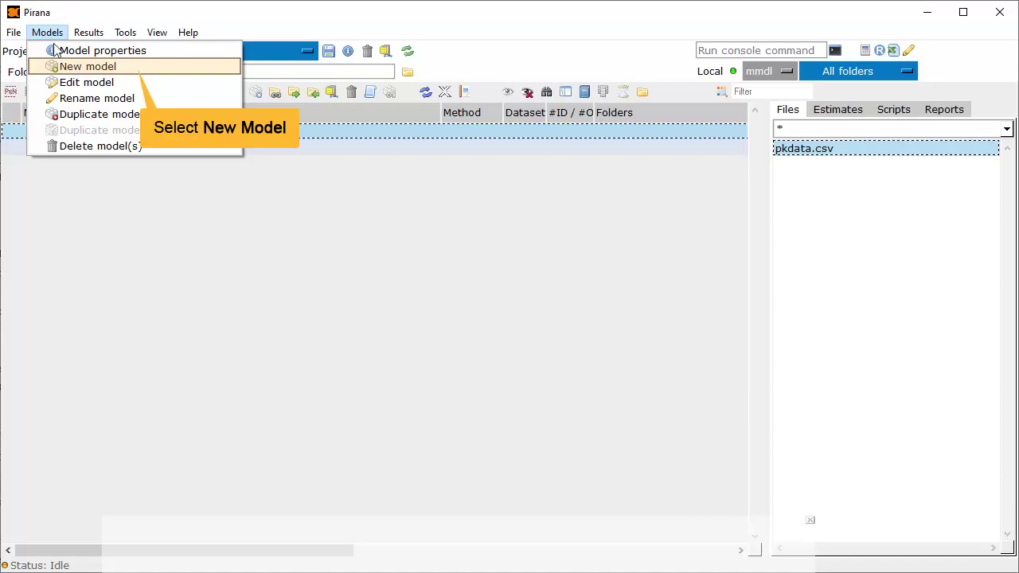
left_click(63, 68)
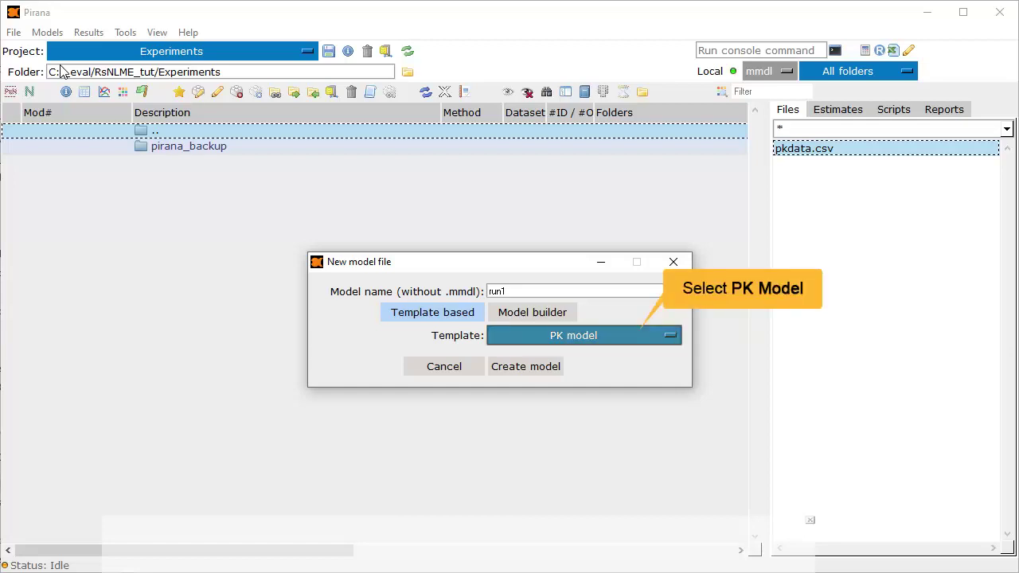
left_click(669, 336)
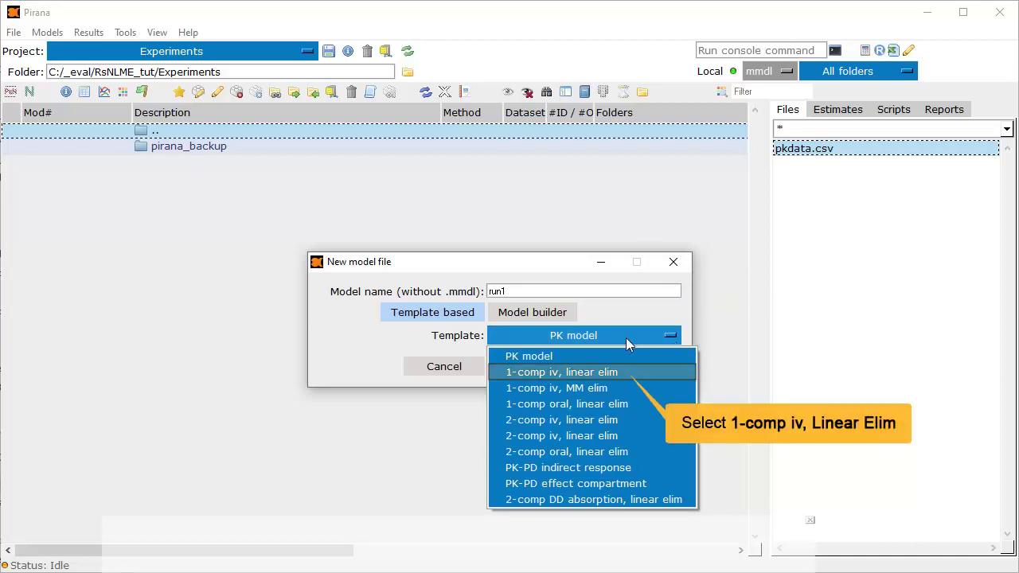
left_click(579, 373)
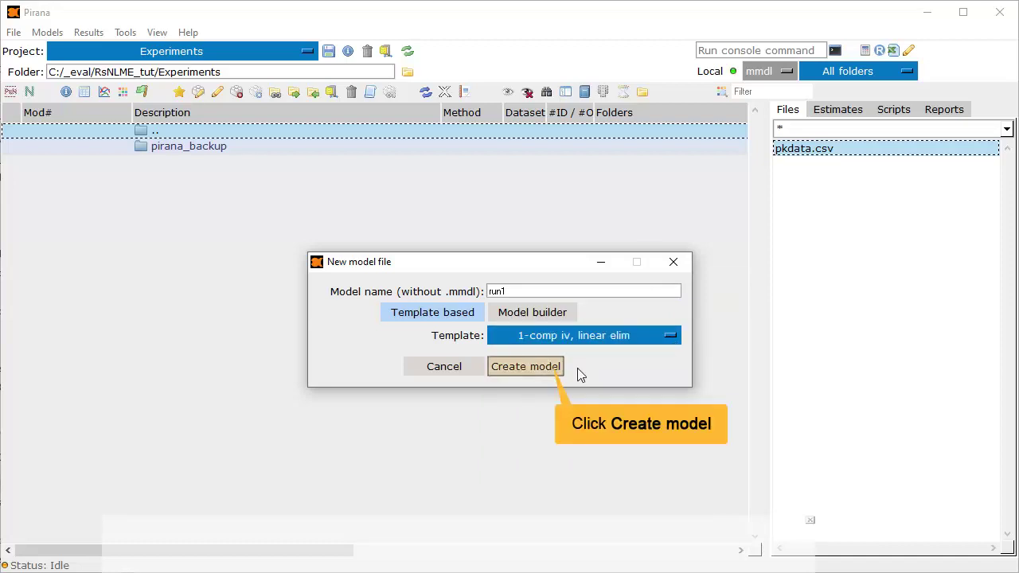
left_click(545, 364)
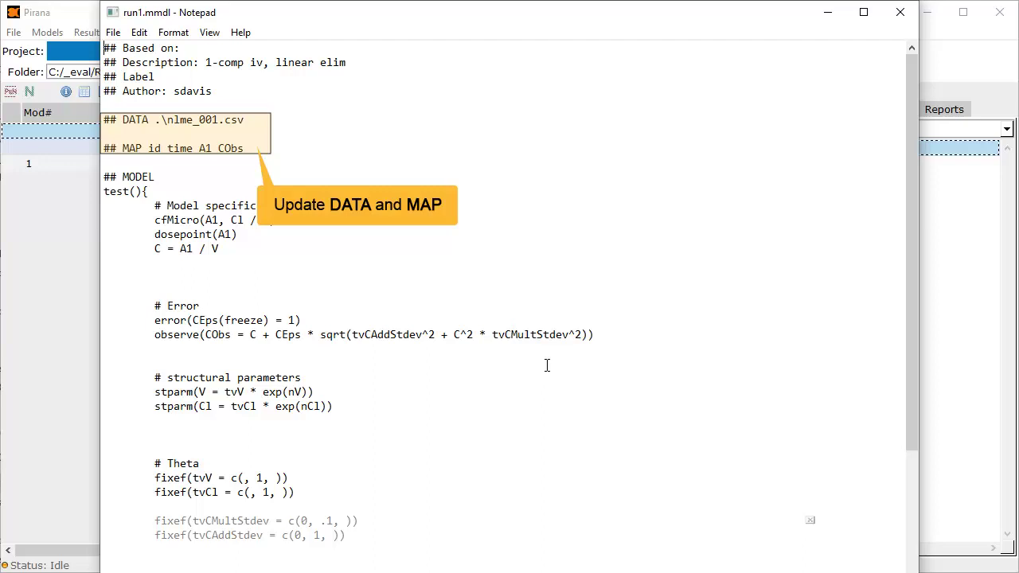
Step: Fill the MAP line with A1=AMT, CObs=DV and covariates WT CRCL AGE SEX CNTR
left_click(258, 148)
type("DV AMT WT CRCL AGE SEX CNTR")
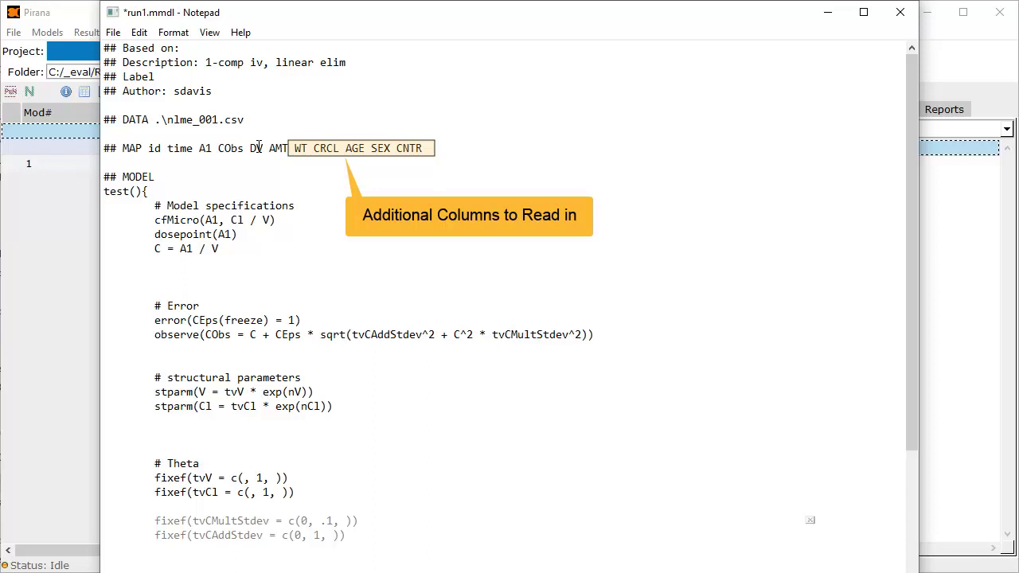
left_click(250, 148)
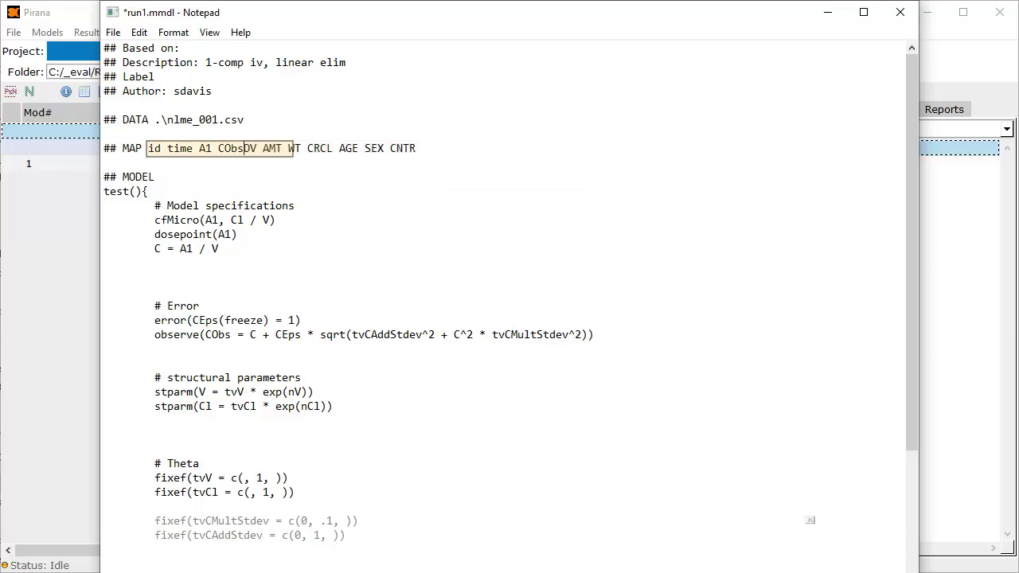
key("BackSpace")
type("=")
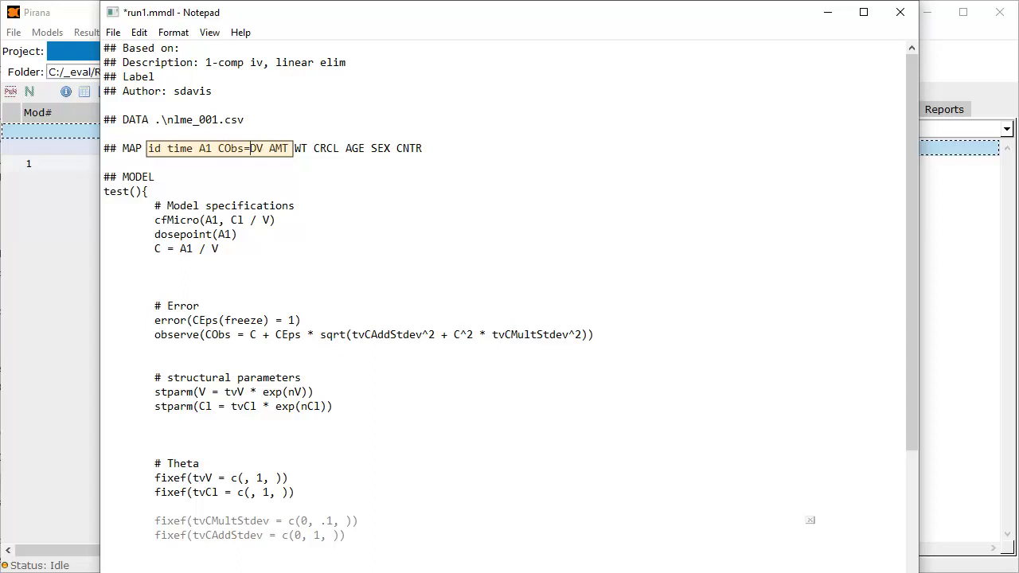
left_click(212, 148)
type("=AMT")
left_click_drag(314, 150, 296, 151)
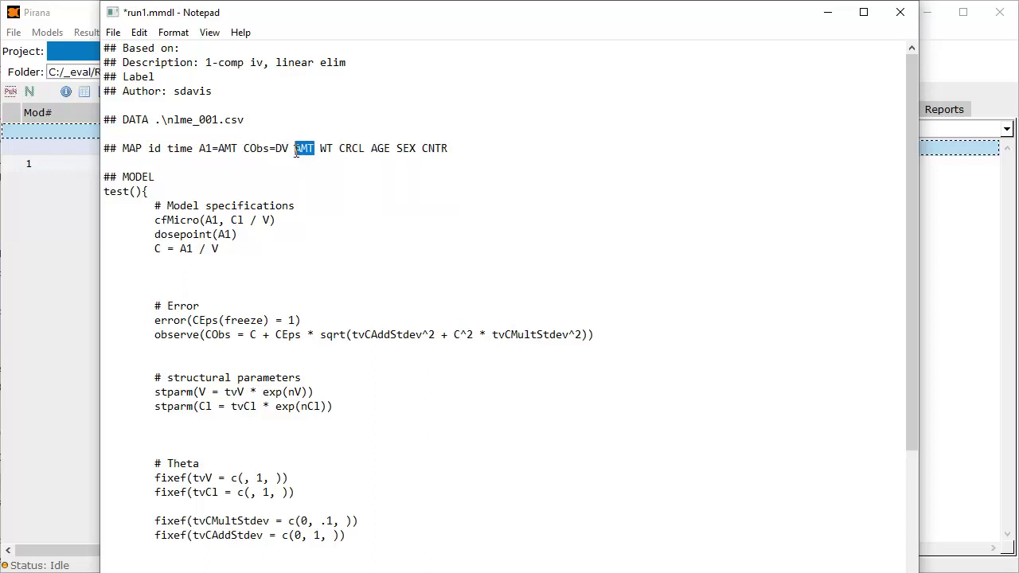
key("Delete")
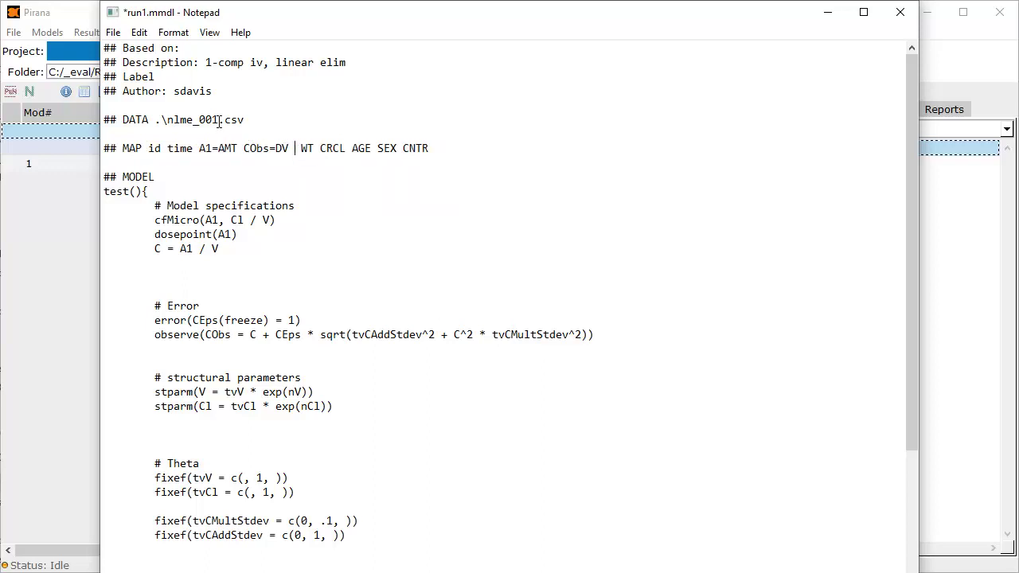
Step: Change the DATA file from nlme_001 to pkData, then save and close run1.mmdl
left_click_drag(219, 120, 166, 119)
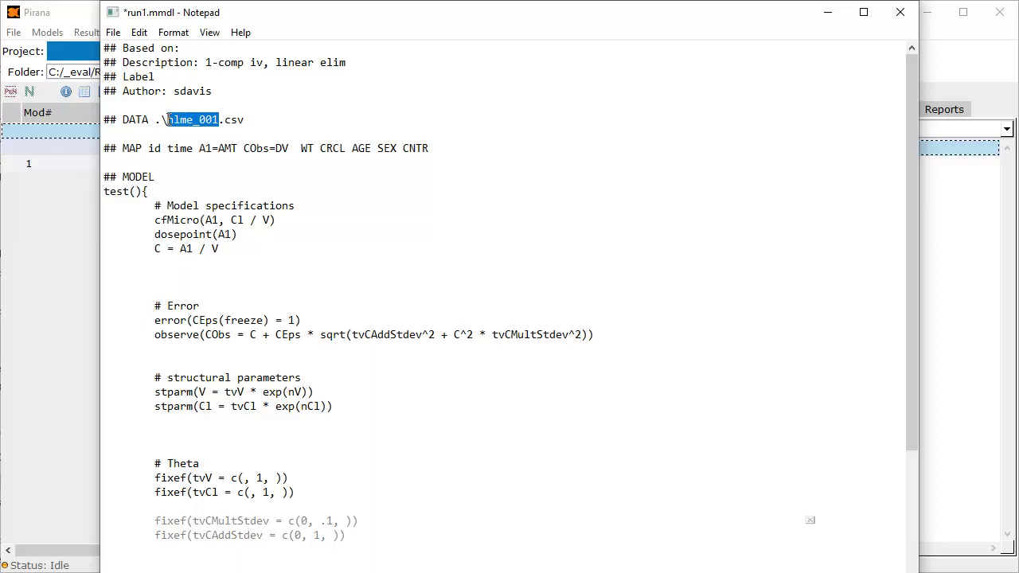
type("pkDa")
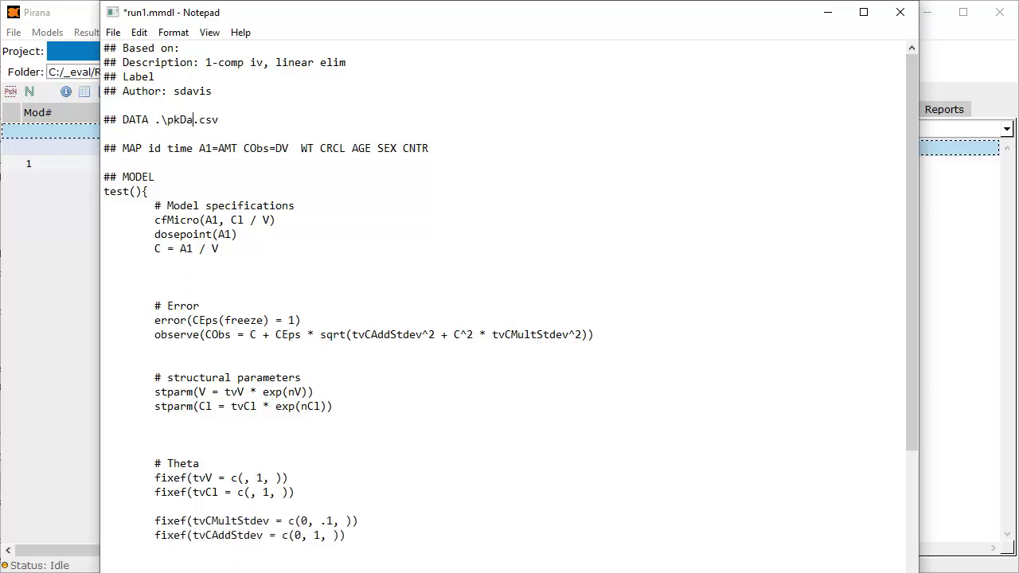
type("ta")
key("Down")
key("Down")
key("Down")
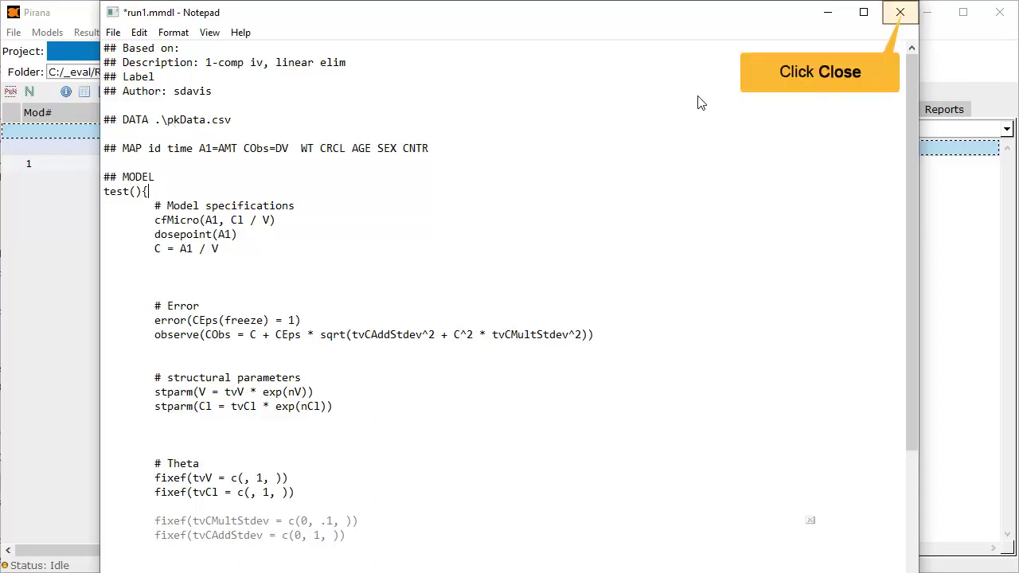
left_click(902, 13)
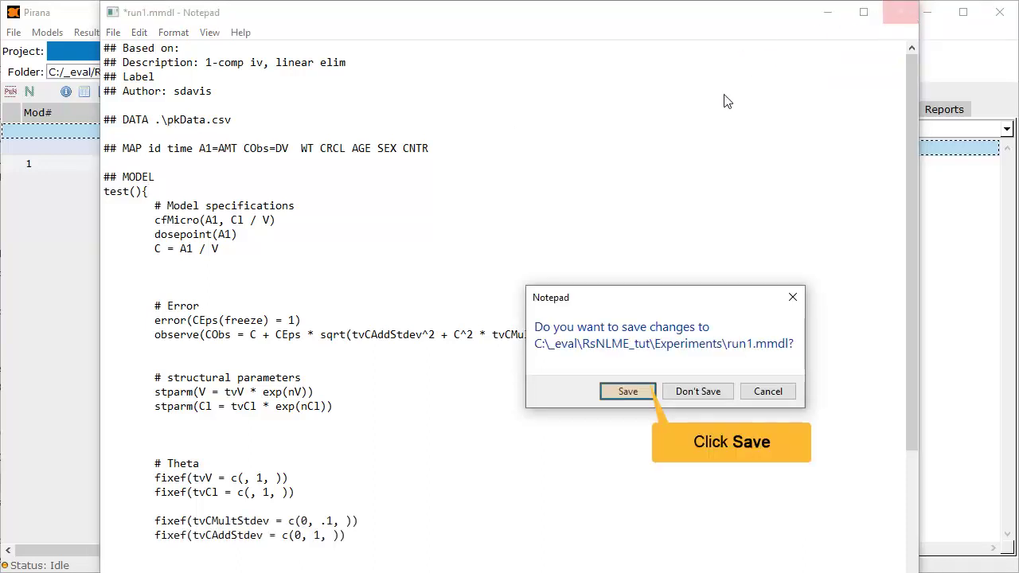
left_click(650, 388)
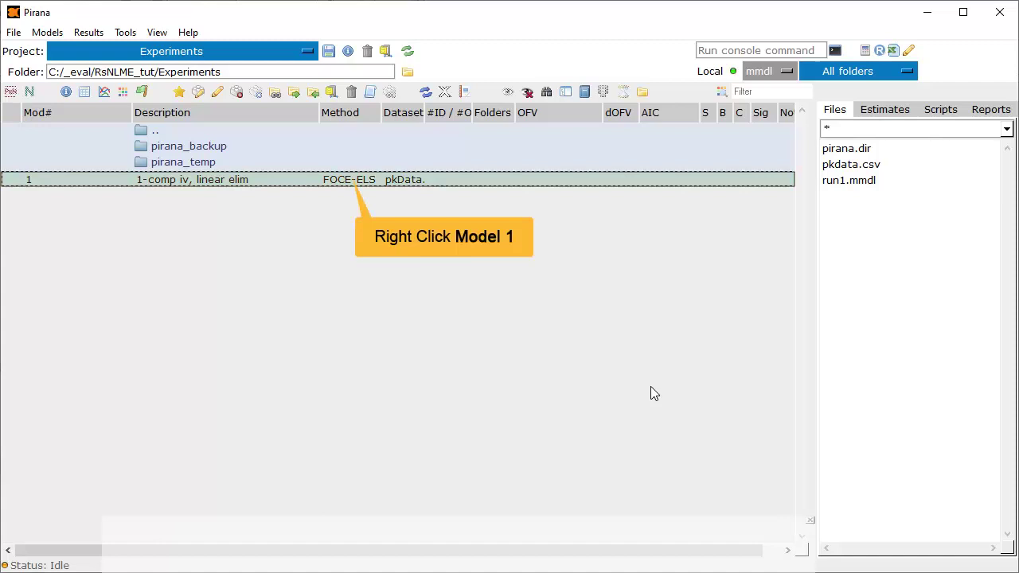
Step: Fit model 1 via Fit Metamodel with NLME host None (local)
right_click(347, 181)
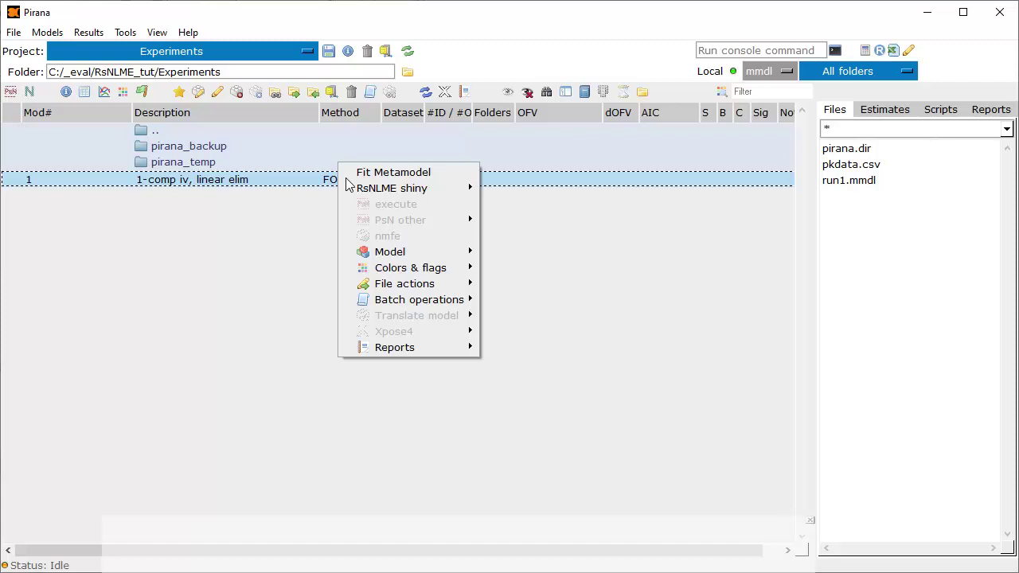
left_click(408, 173)
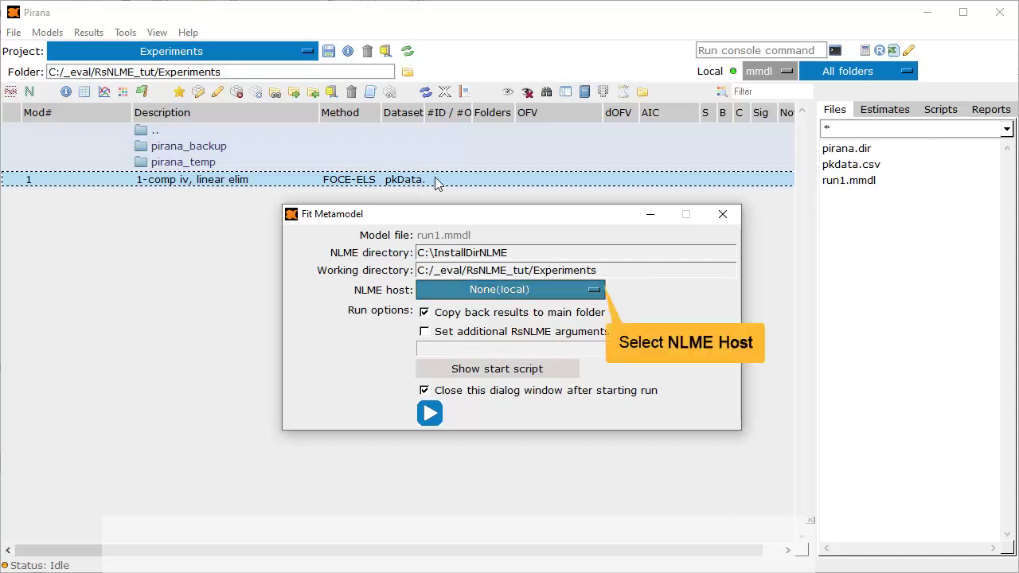
left_click(498, 289)
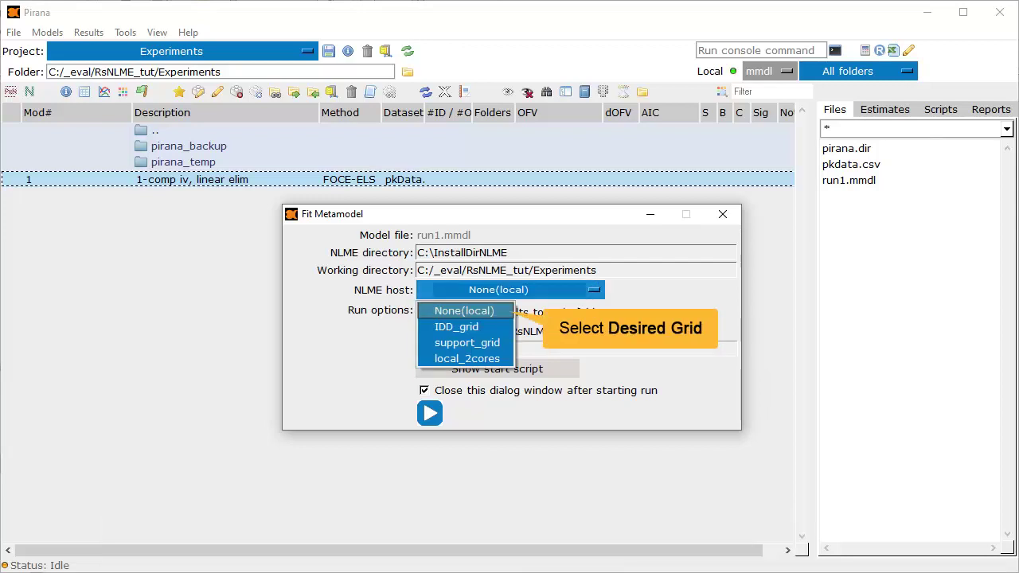
left_click(597, 292)
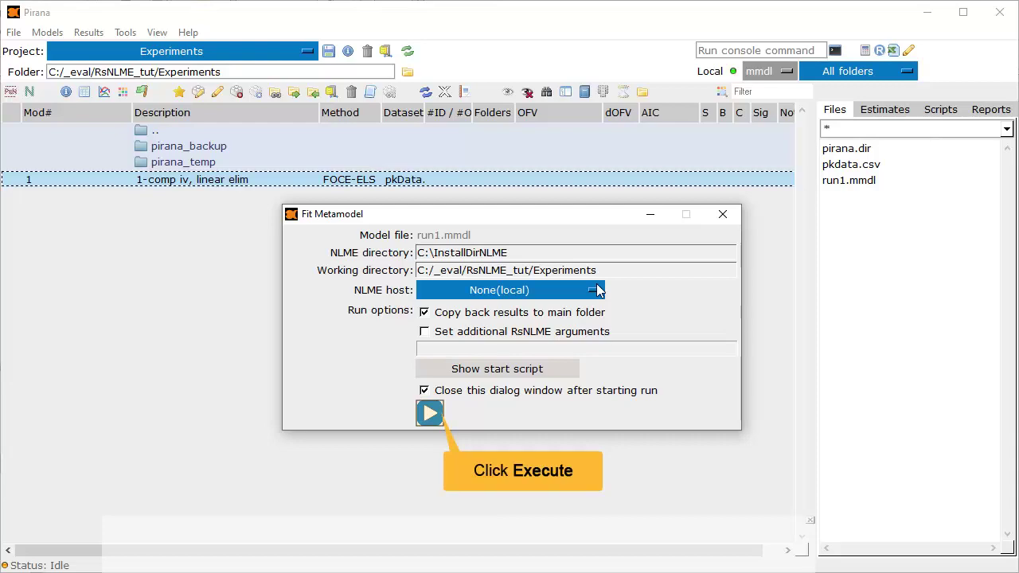
left_click(430, 413)
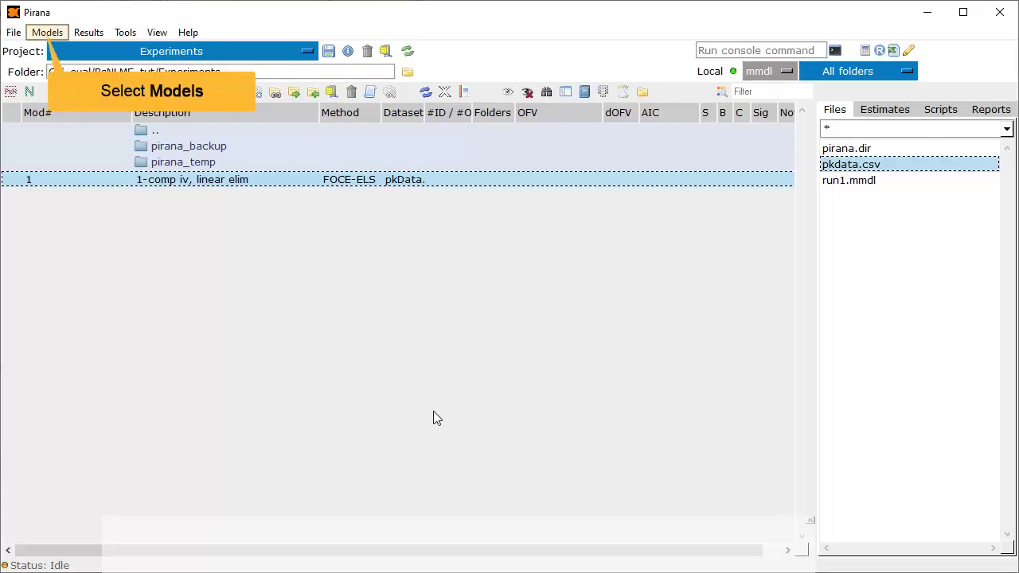
Step: Create model run2 on pkdata.csv using the Model builder instead of a template
left_click(40, 37)
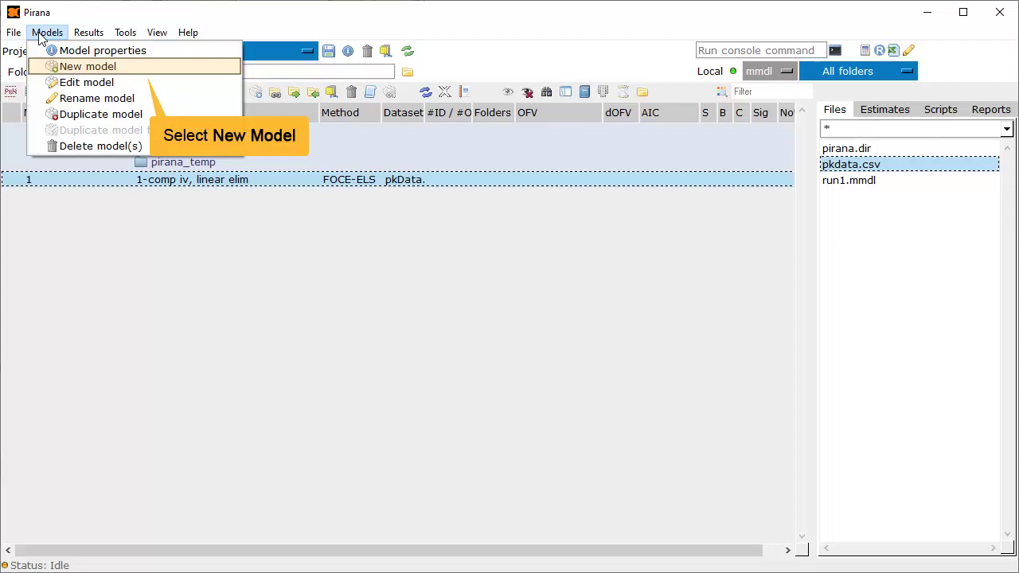
left_click(58, 68)
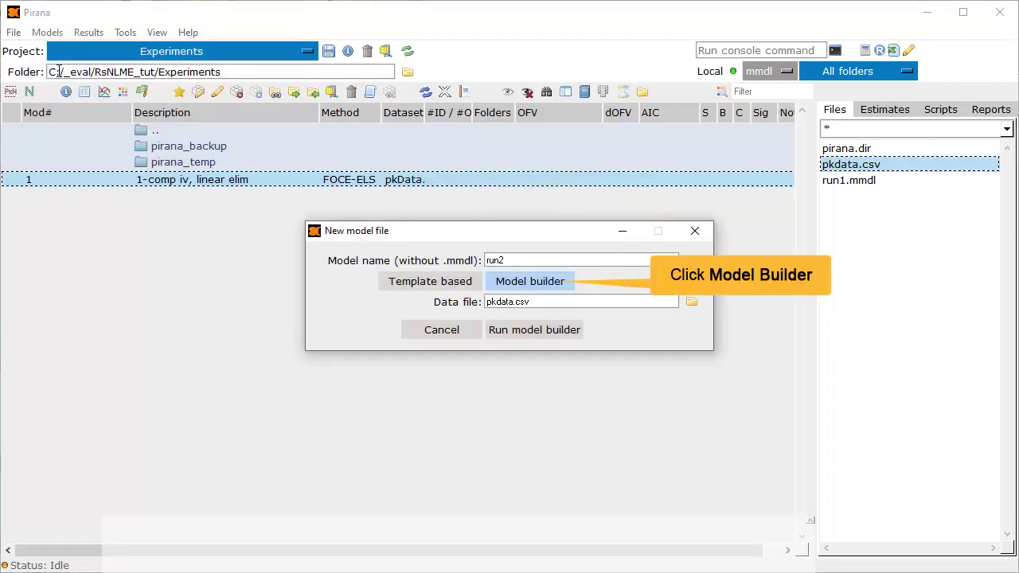
left_click(501, 285)
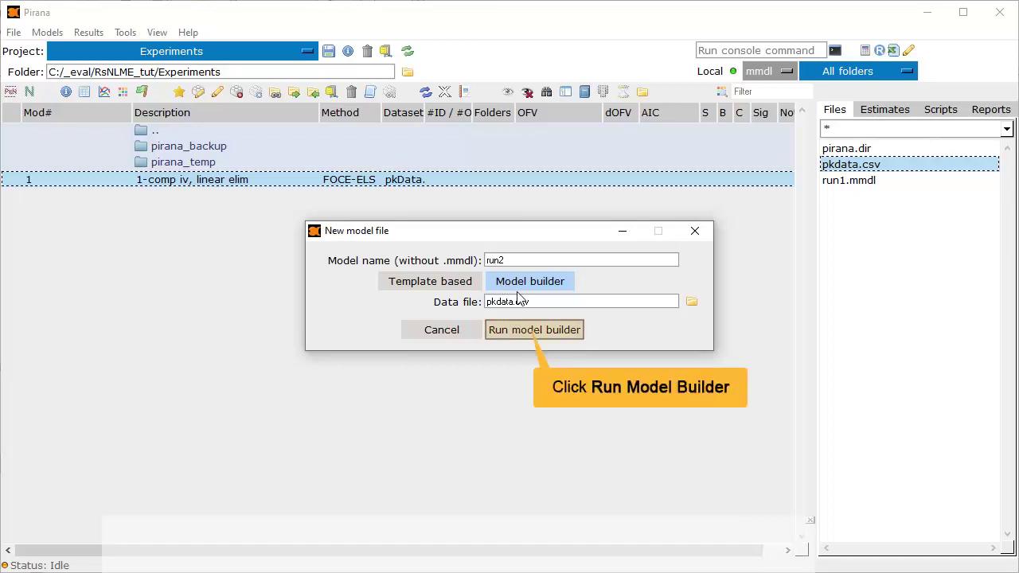
left_click(525, 329)
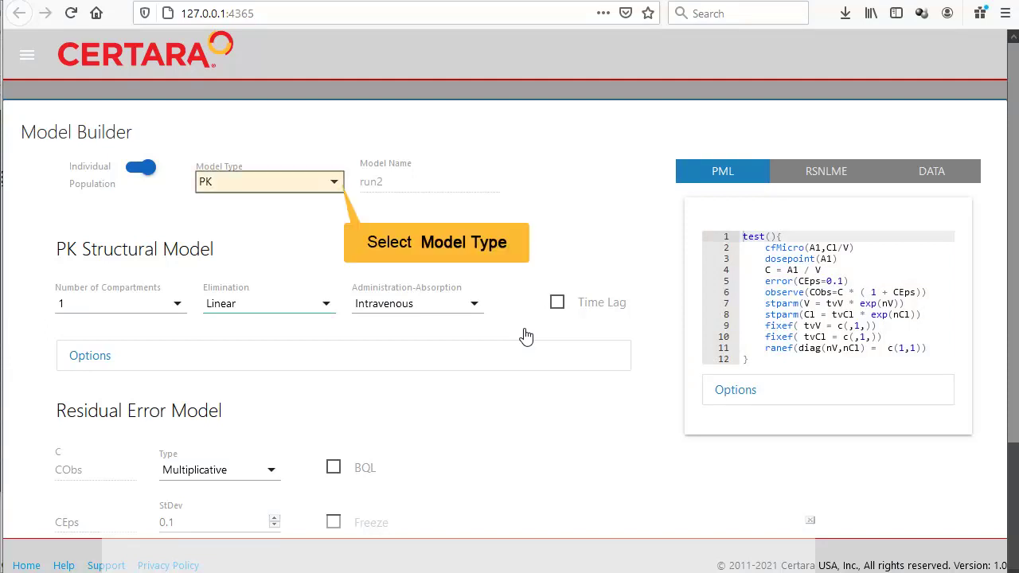
Step: Keep model type PK, set 2 compartments, and keep Clearance parameterization
left_click(336, 186)
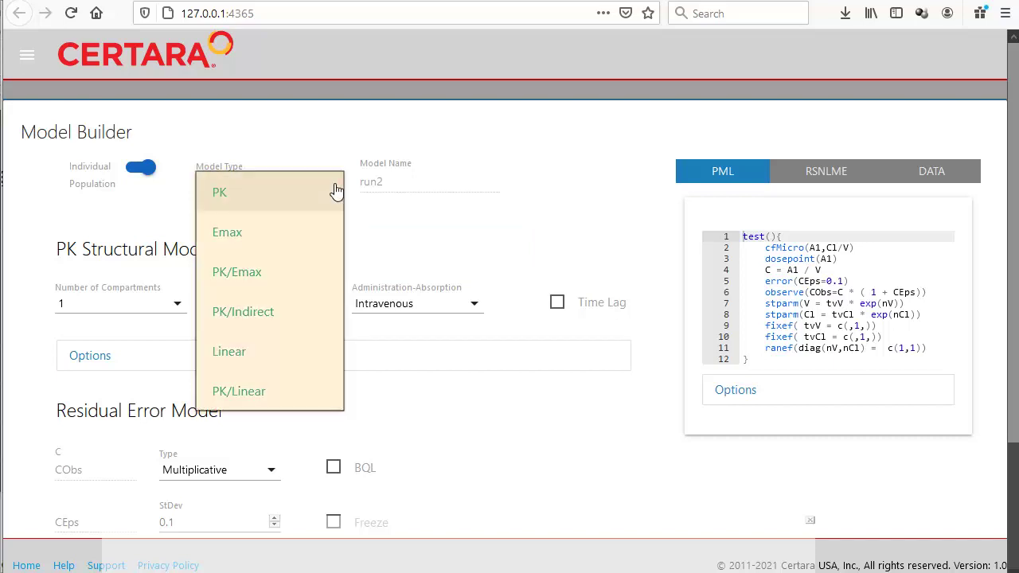
left_click(336, 189)
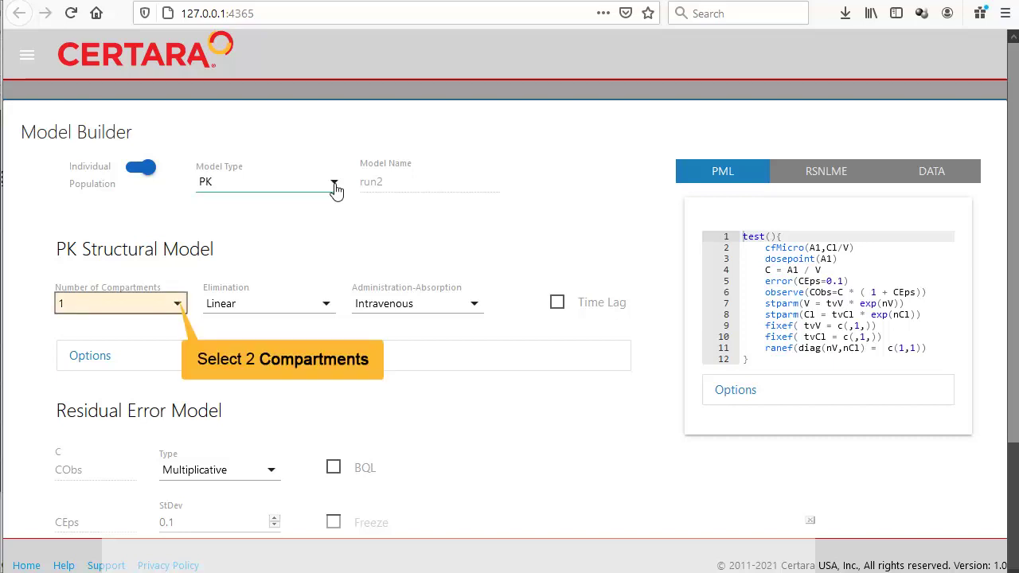
left_click(181, 307)
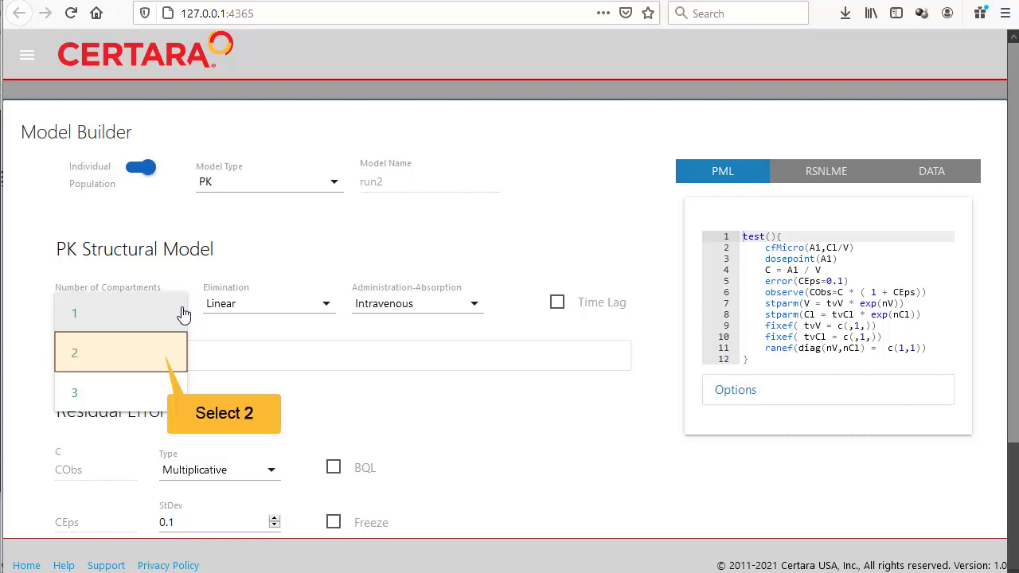
left_click(159, 358)
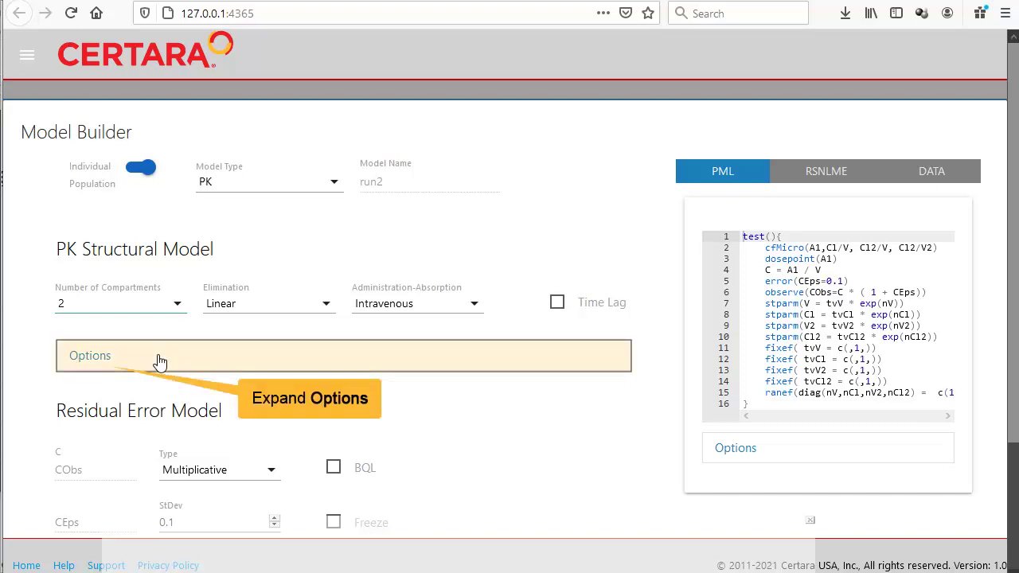
left_click(106, 362)
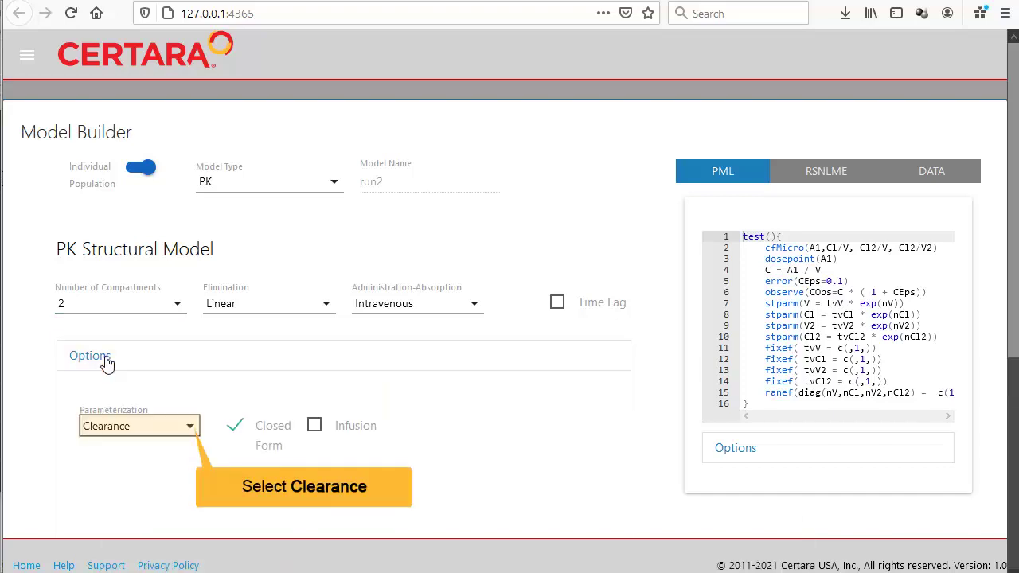
left_click(189, 430)
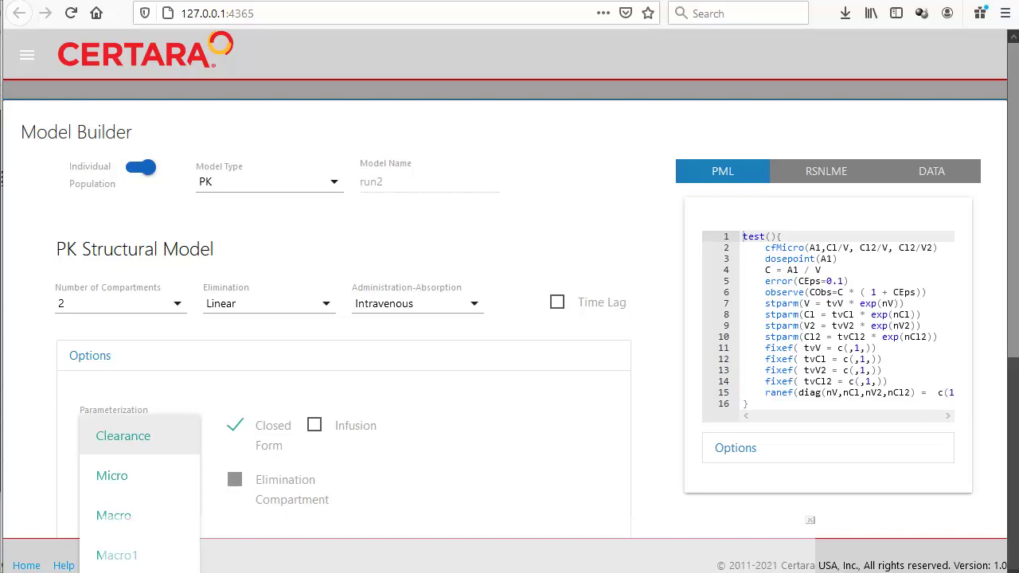
left_click(189, 432)
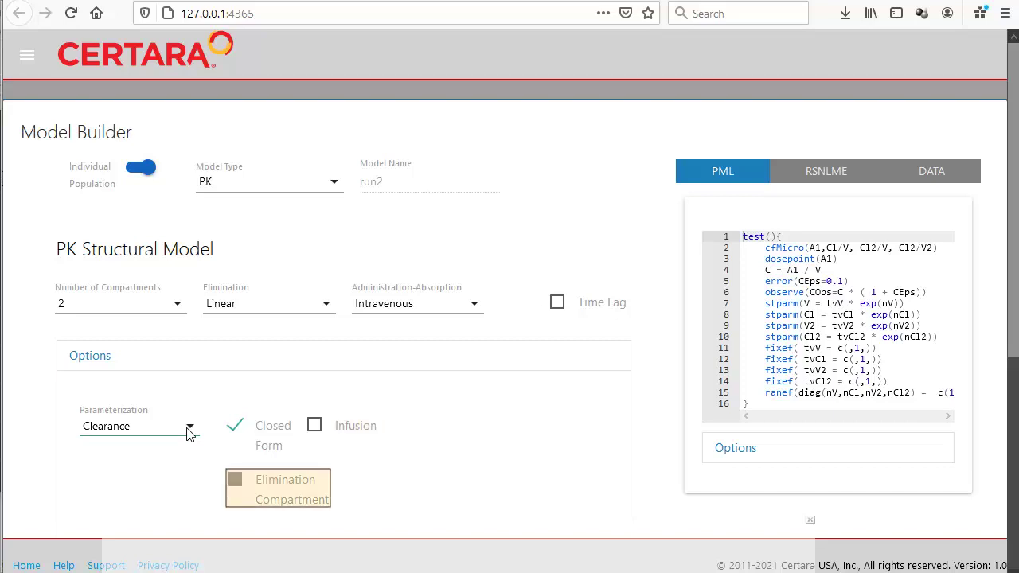
left_click(1012, 468)
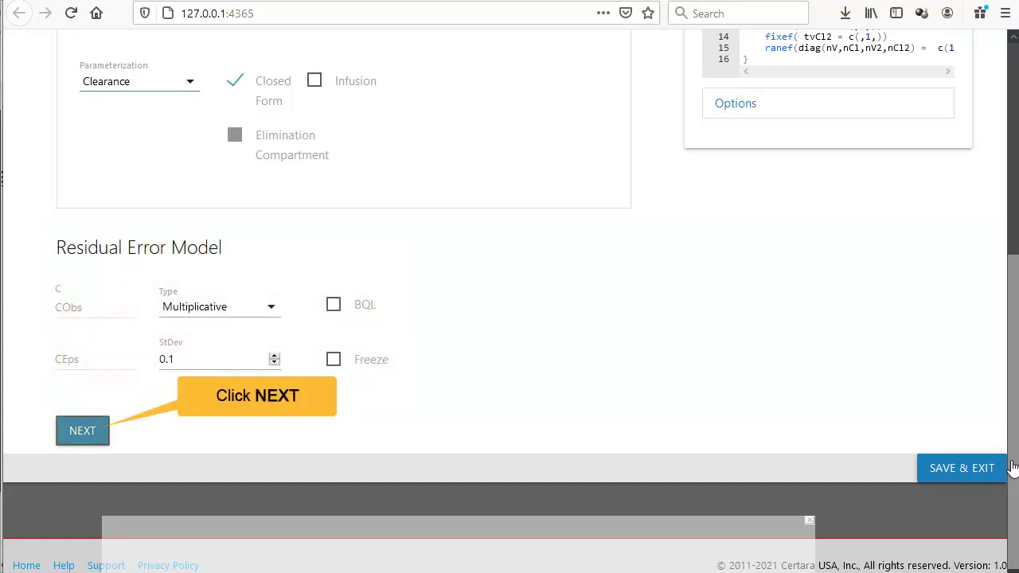
Step: On structural parameters, keep Cl style Product * exp(Eta) and uncheck the nV2 random effect
left_click(83, 438)
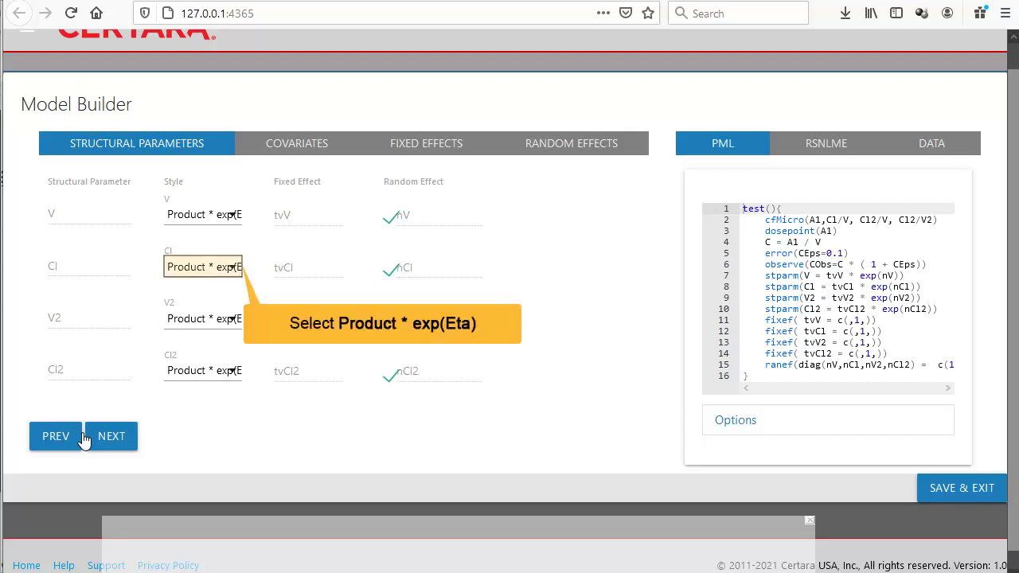
left_click(236, 270)
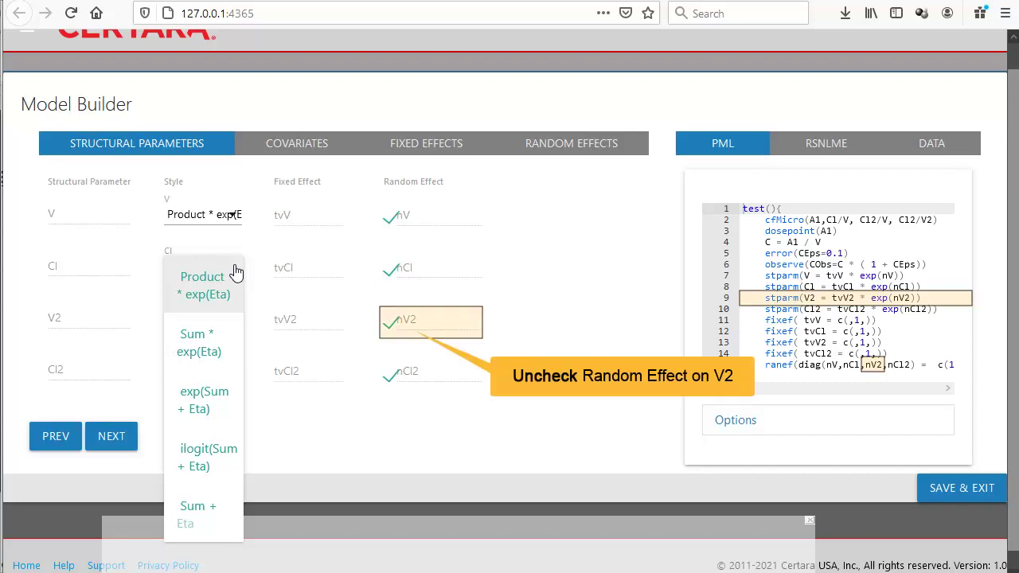
left_click(392, 323)
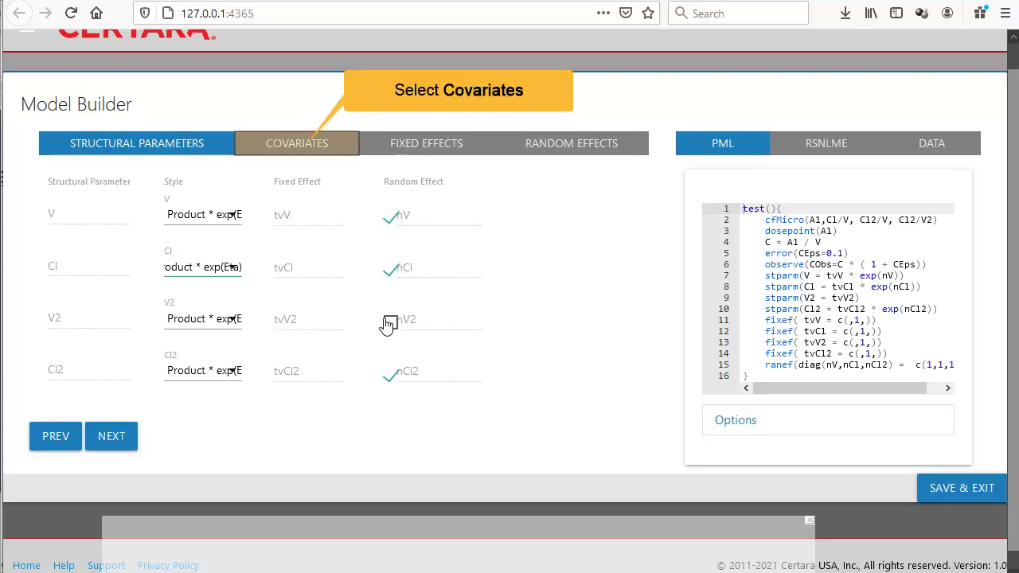
Step: Add covariate 'Age' on the COVARIATES tab, with its effect on Cl
left_click(308, 153)
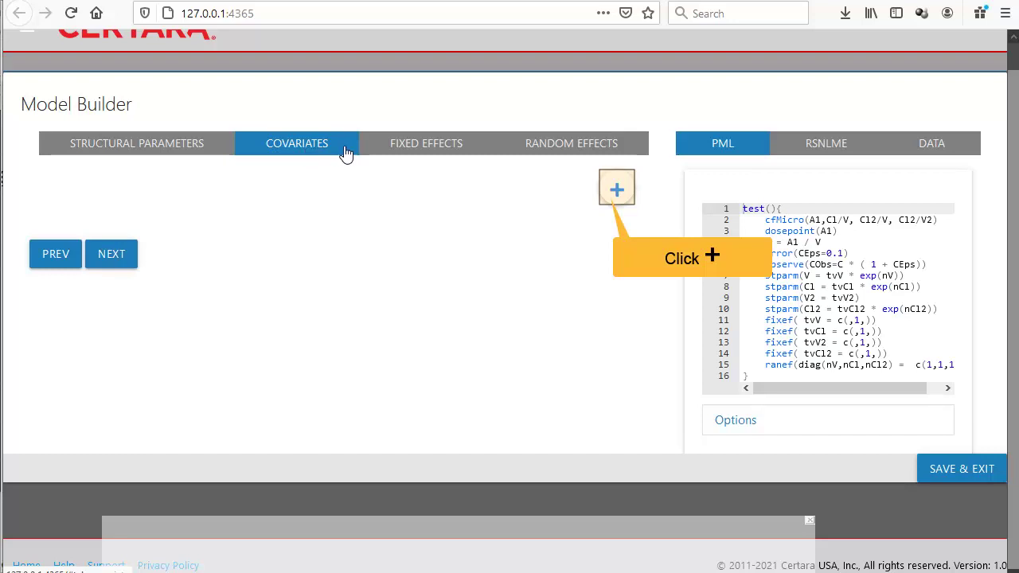
left_click(607, 199)
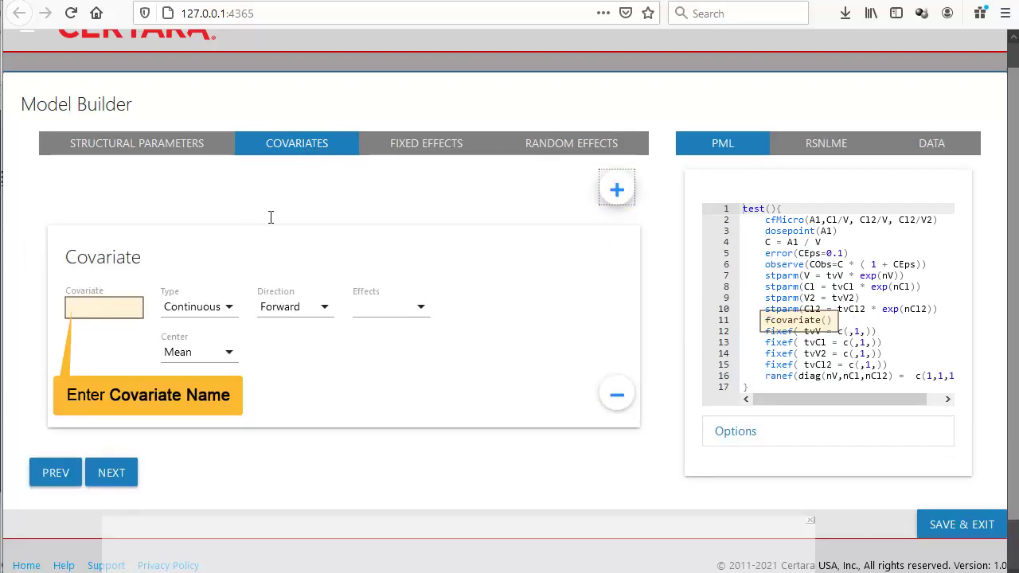
left_click(94, 310)
type("A")
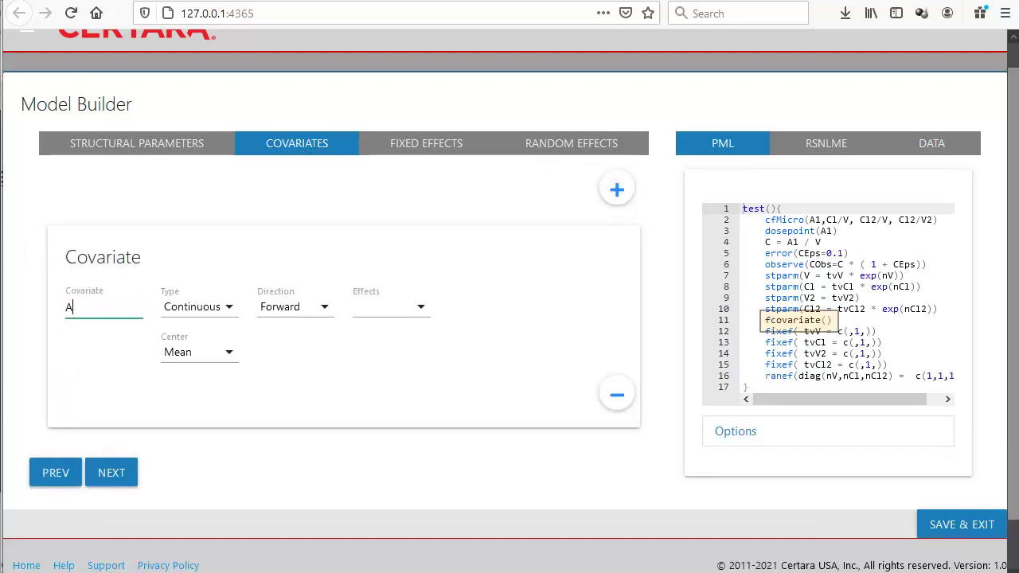
type("ge")
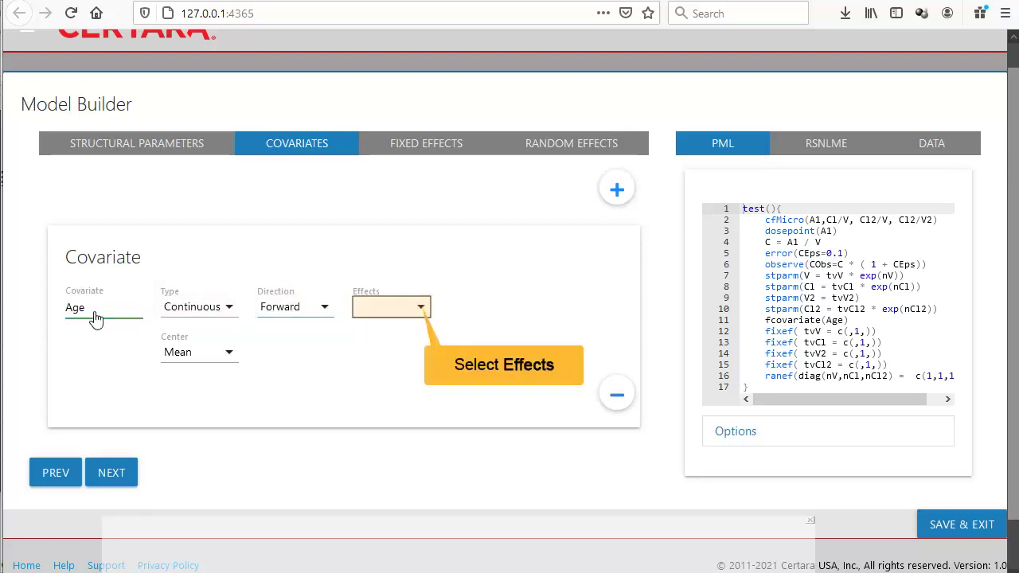
left_click(418, 312)
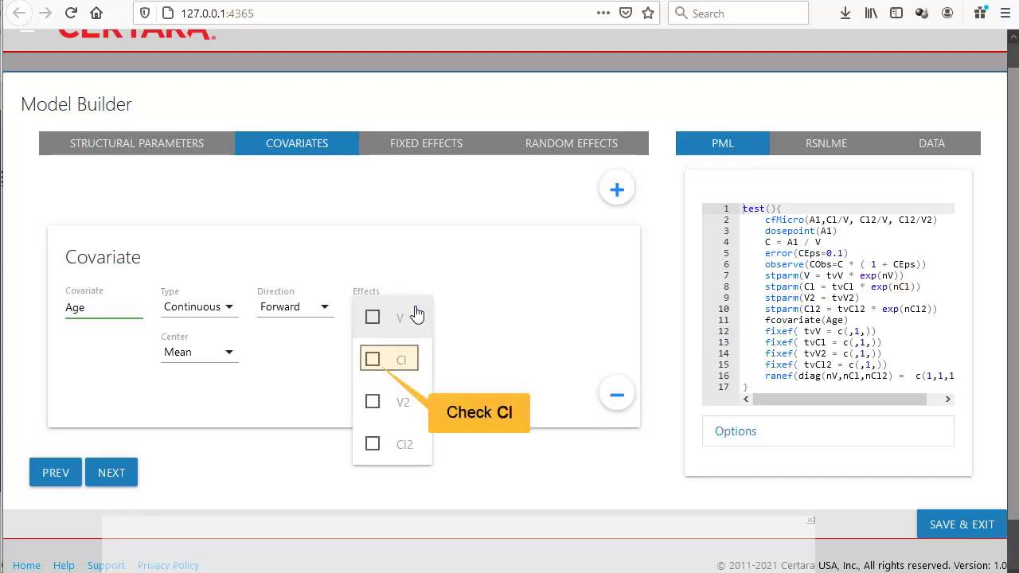
left_click(373, 359)
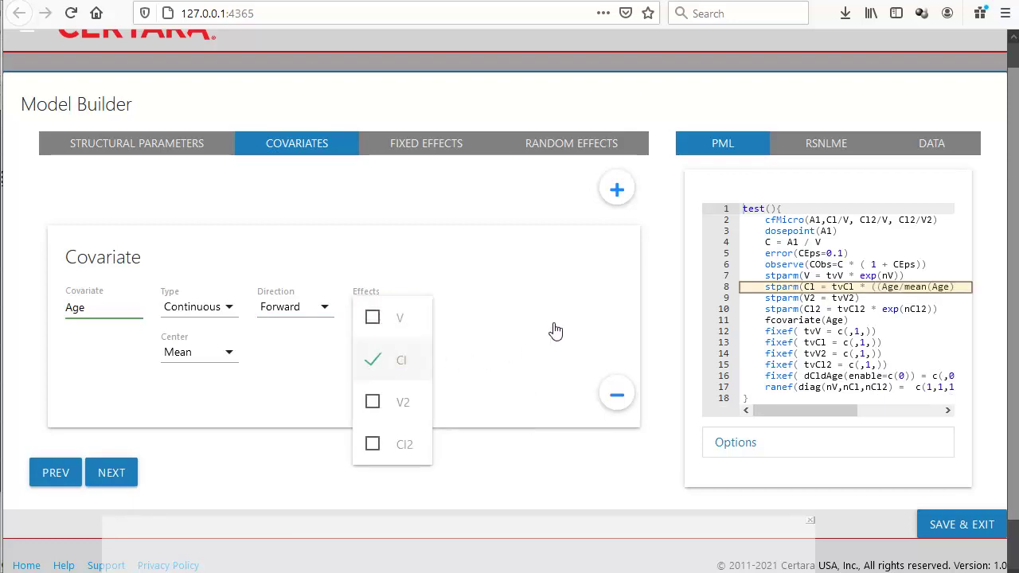
Step: Add covariate 'bwt', centered at value 70, with effects on Cl and V
left_click(624, 195)
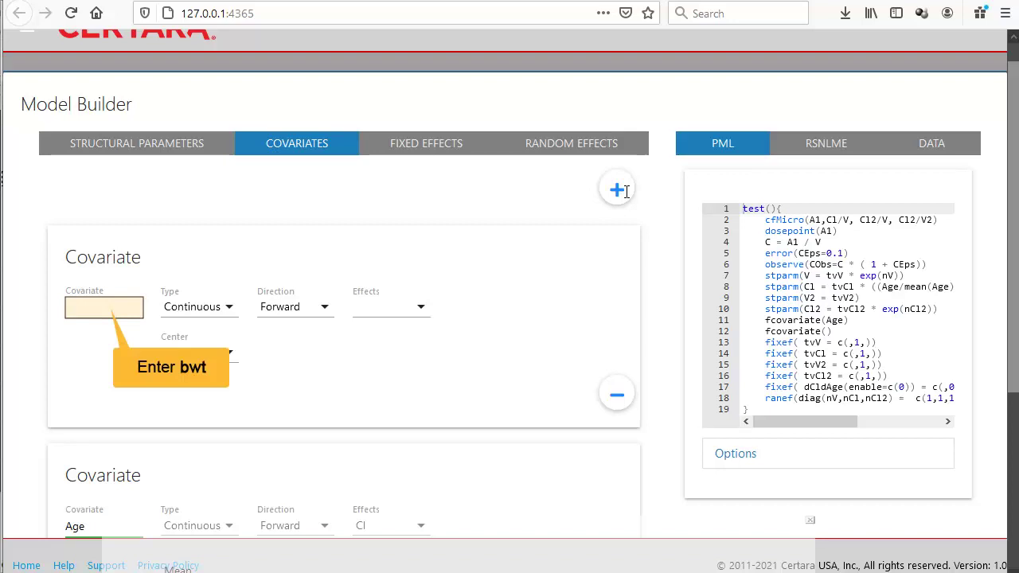
left_click(106, 308)
type("bwt")
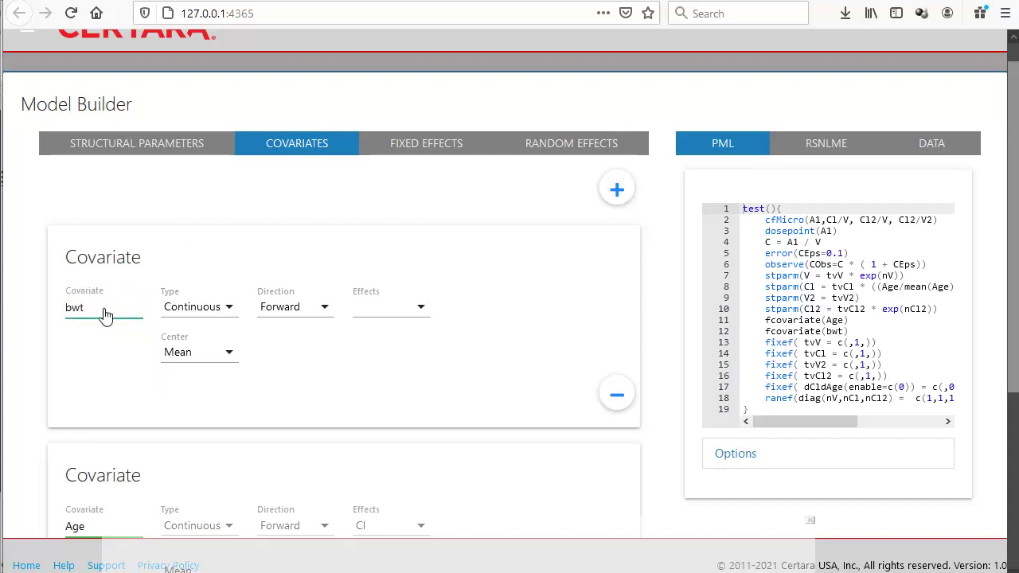
left_click(225, 355)
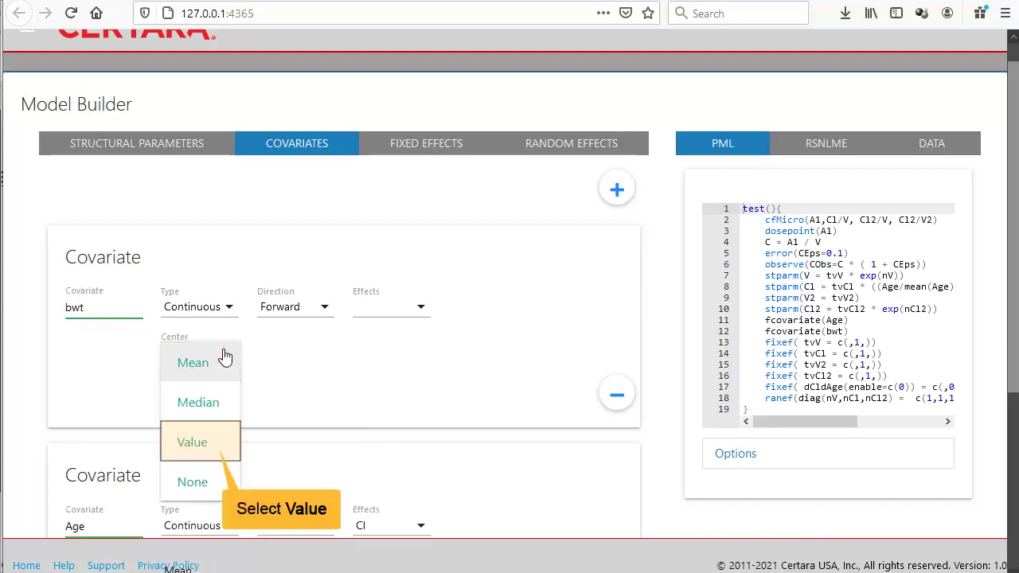
left_click(209, 441)
type("7")
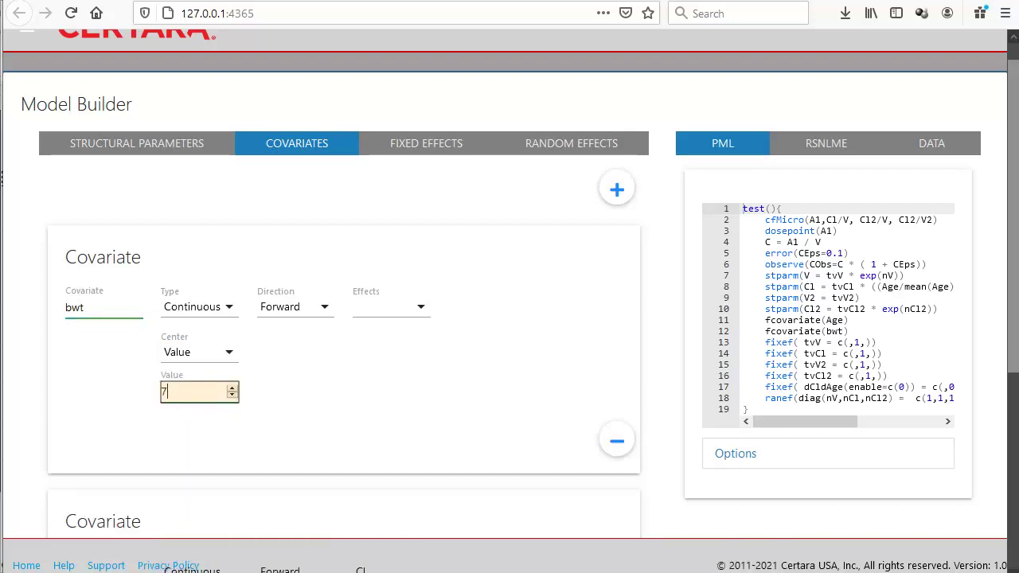
type("0")
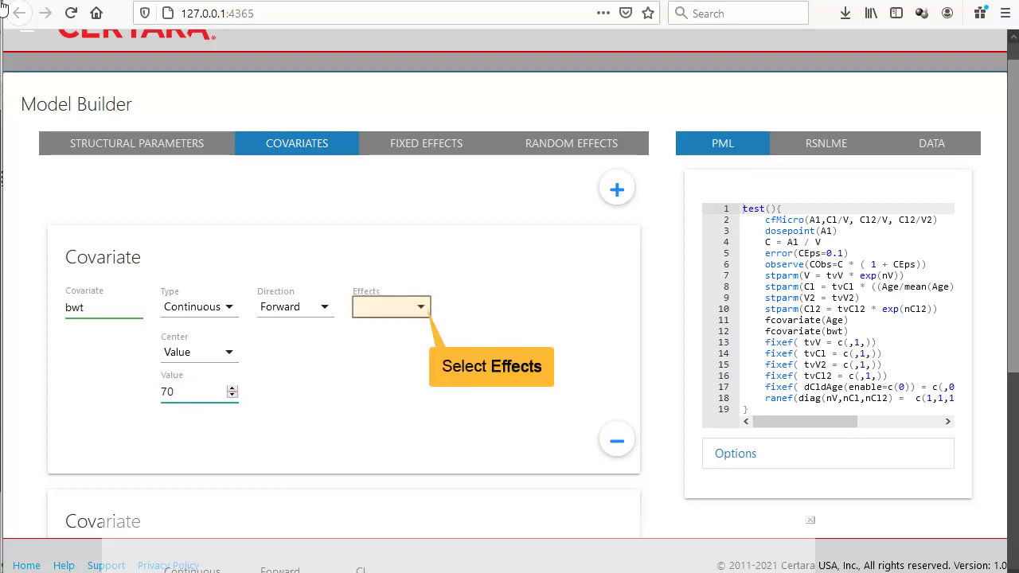
left_click(420, 307)
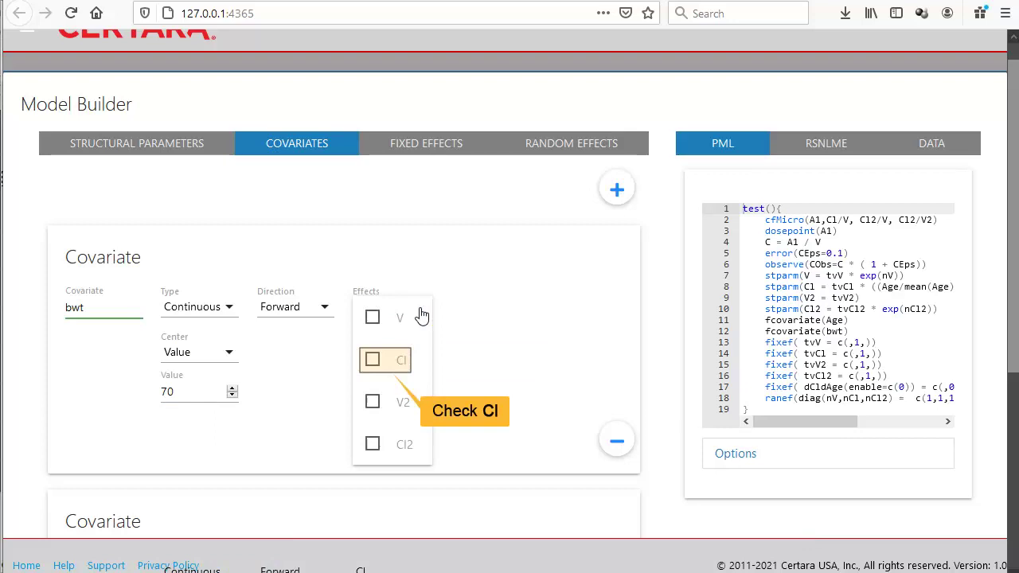
left_click(374, 361)
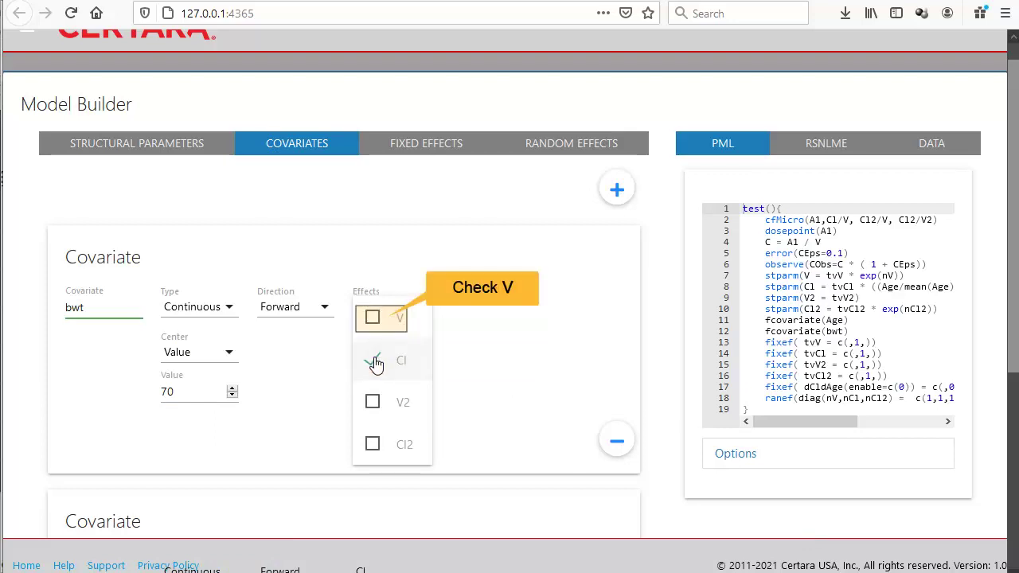
left_click(374, 320)
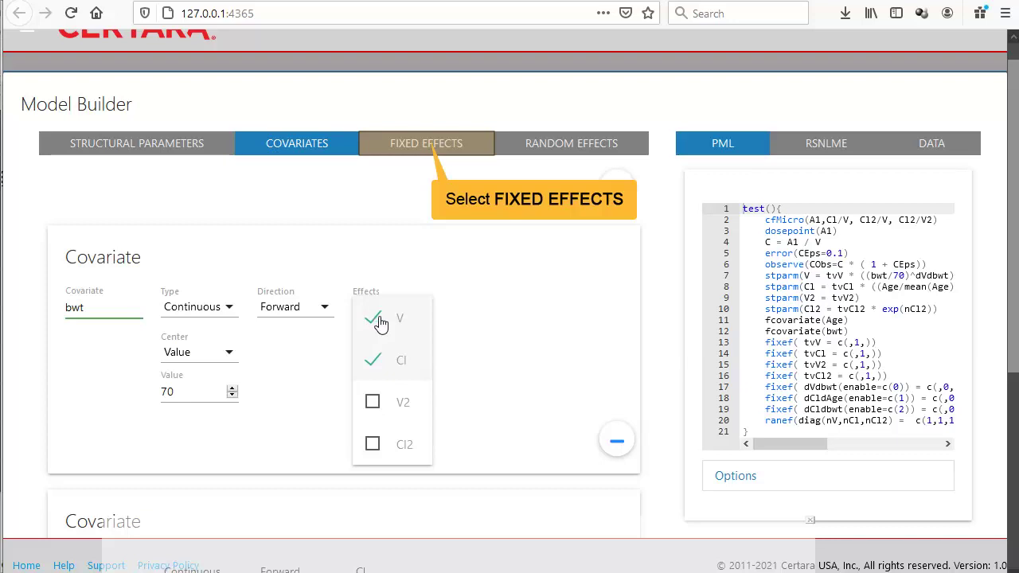
Step: On the FIXED EFFECTS tab, enter Initial values tvV 70, tvCl 8, tvV2 40, tvCl2 10
left_click(424, 148)
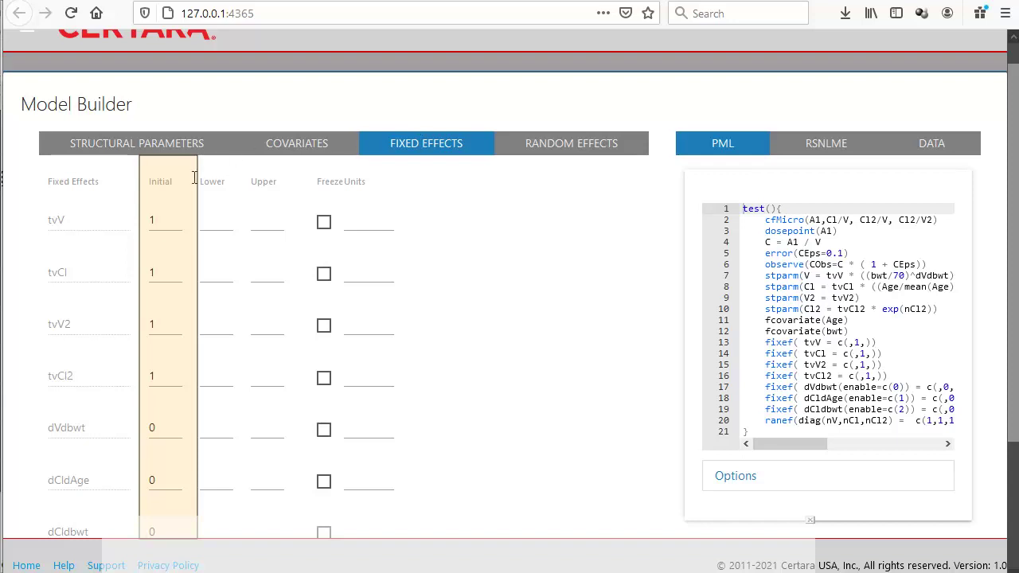
double_click(154, 220)
type("70")
key("Tab")
double_click(152, 274)
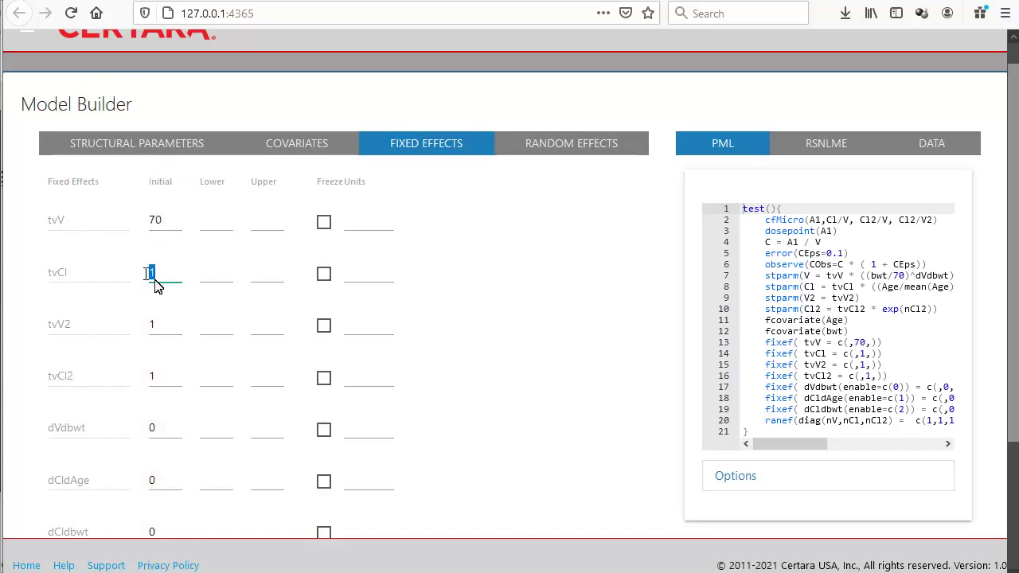
type("8")
key("Tab")
type("40")
key("Tab")
type("10")
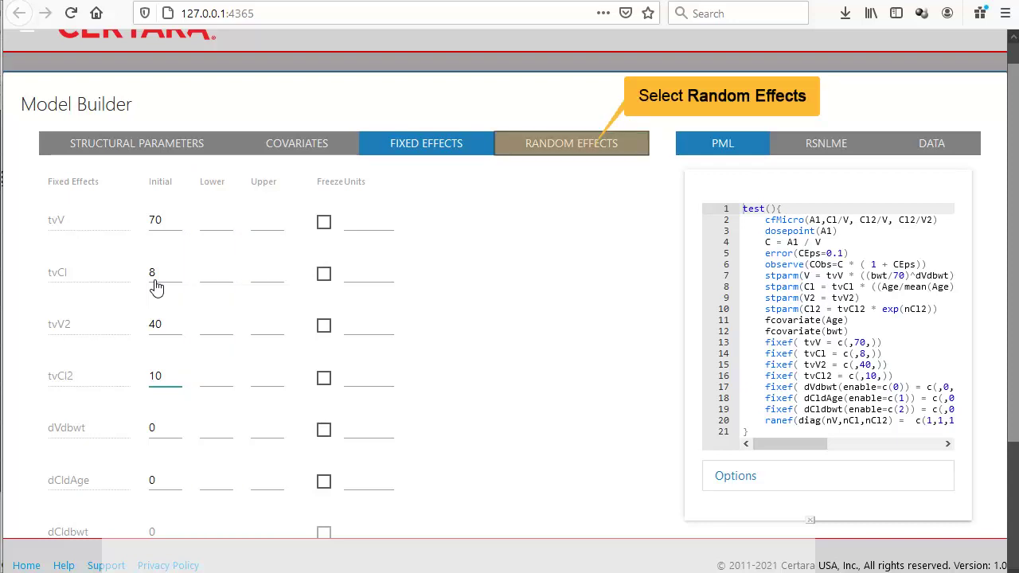
Step: Put nV, nCl and nCl2 in random-effects Covariance Matrix 1, keeping it diagonal with starting values 1
left_click(579, 145)
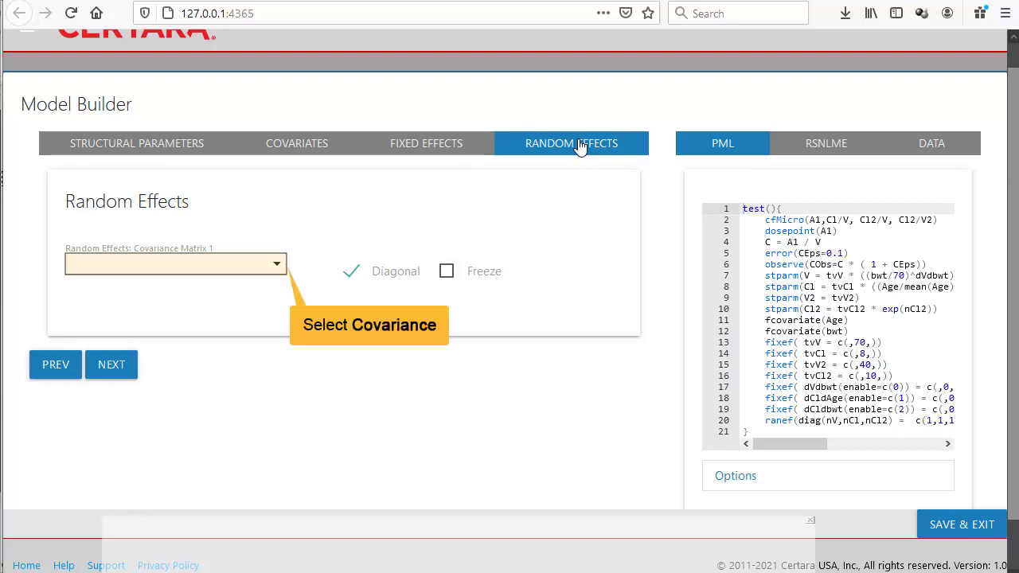
left_click(279, 267)
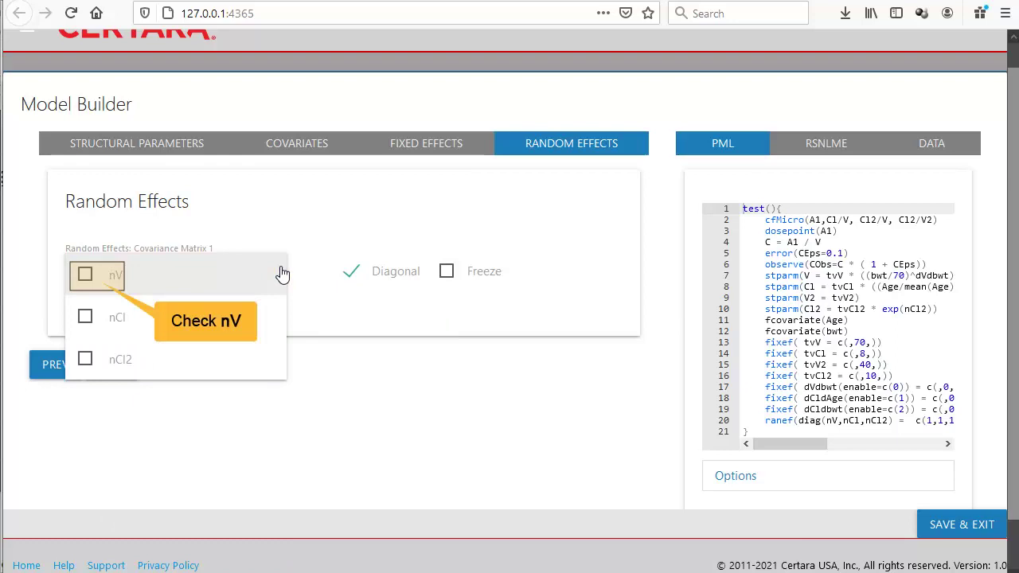
left_click(85, 275)
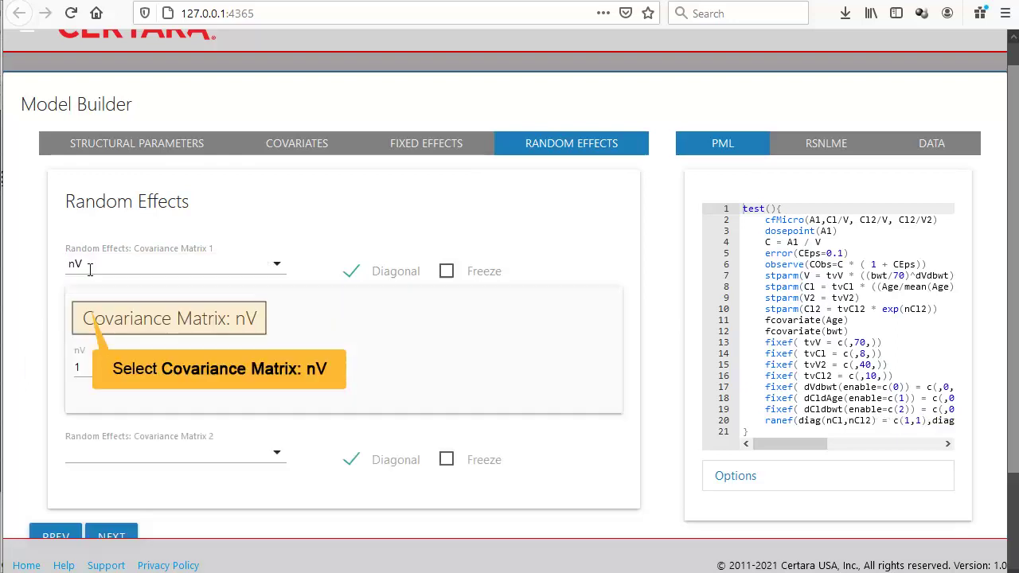
left_click(85, 317)
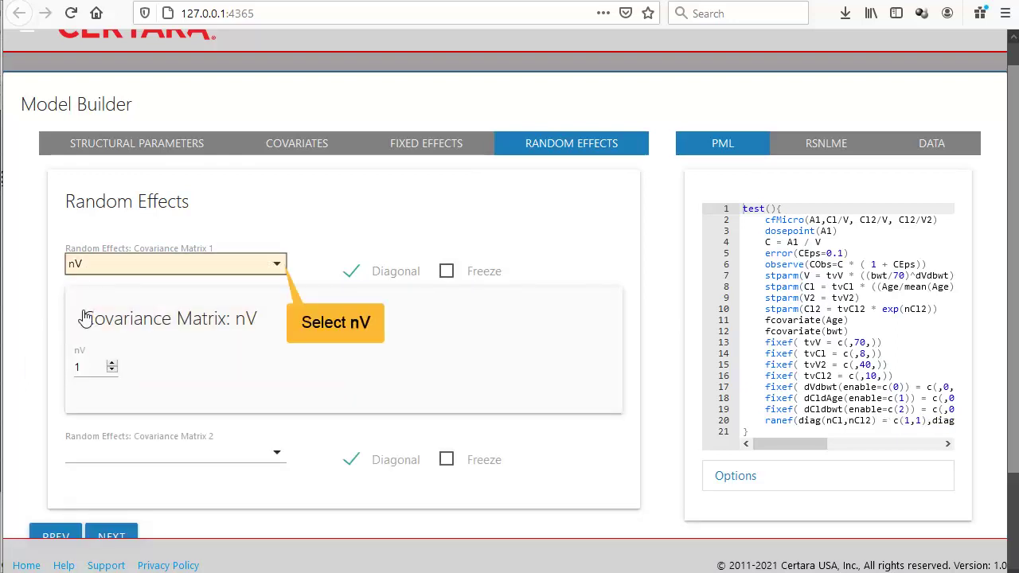
left_click(277, 269)
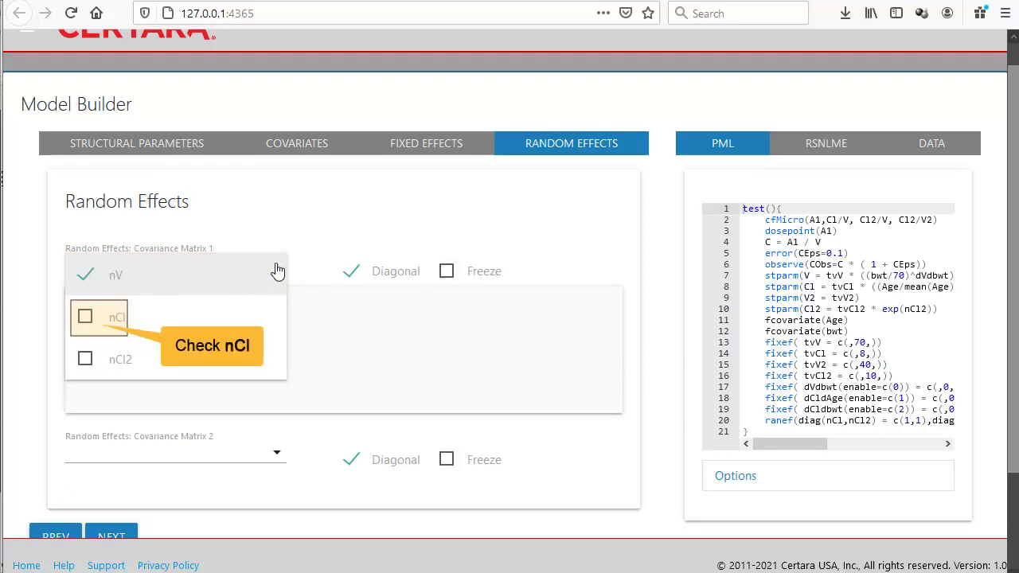
left_click(89, 320)
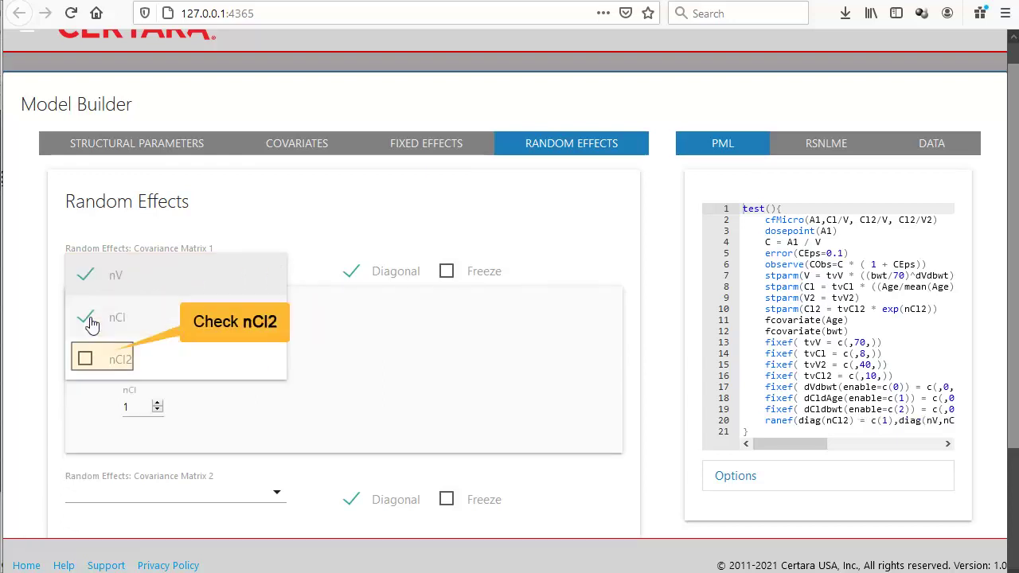
left_click(83, 359)
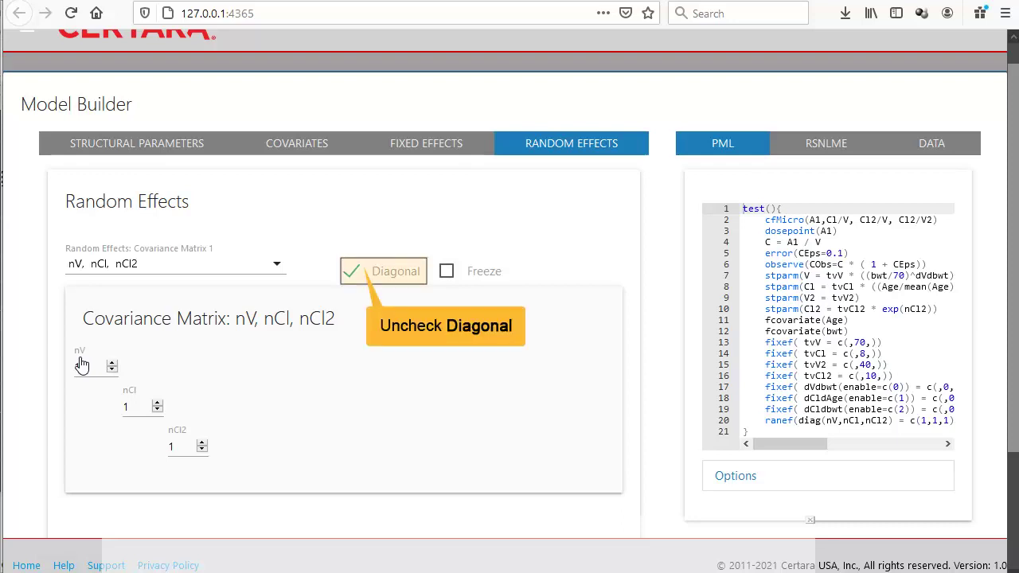
left_click(351, 271)
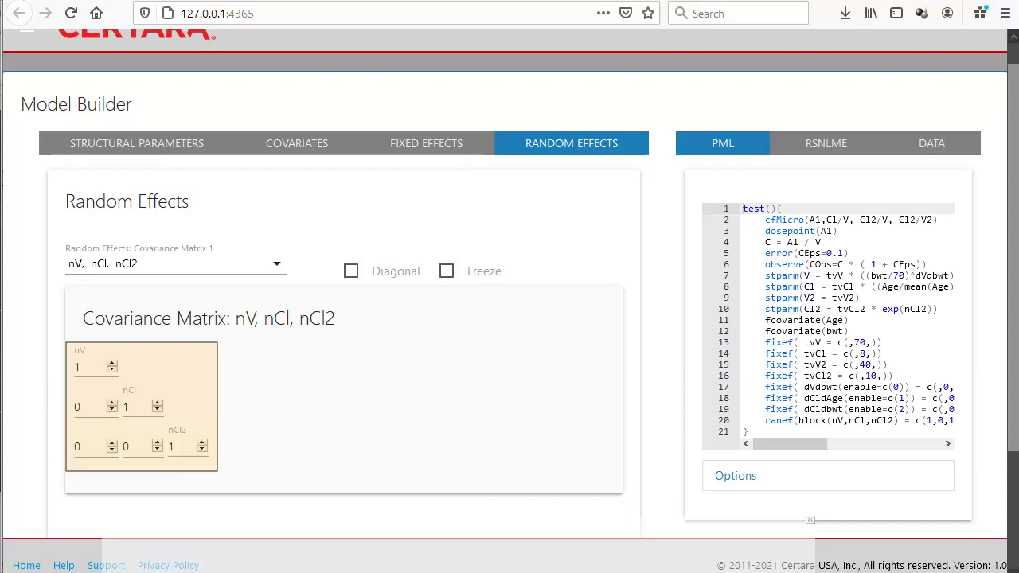
left_click(352, 272)
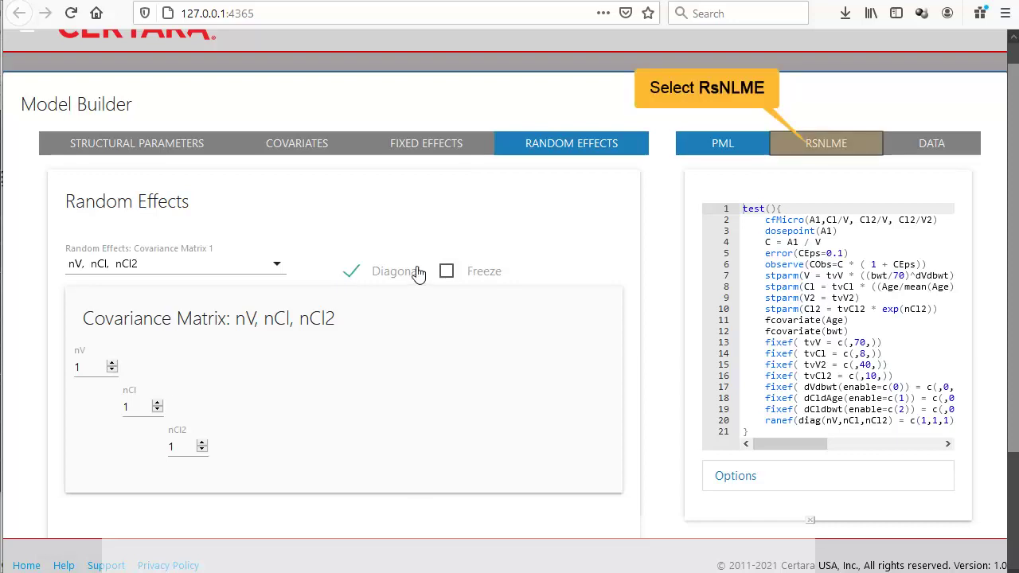
Step: Generate run2's RsNLME R code on the RSNLME tab
left_click(825, 148)
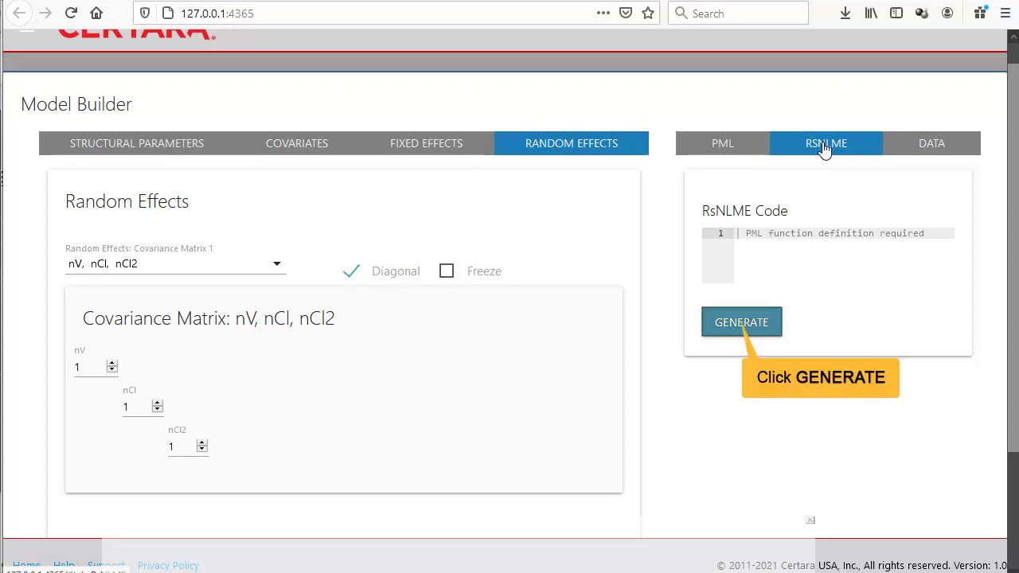
left_click(735, 322)
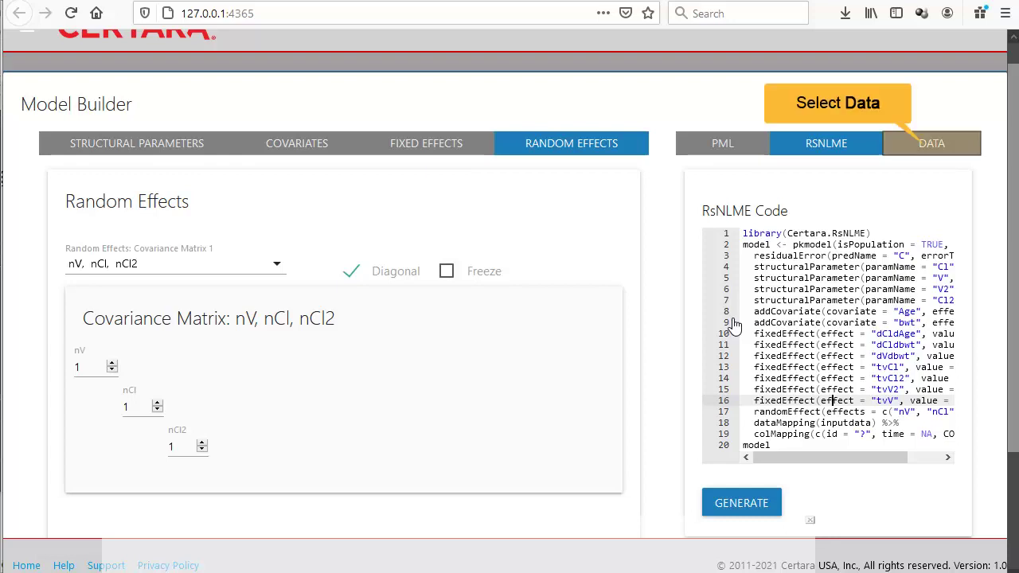
Step: Review the dataset table and advance run2 to the Input Options step
left_click(939, 151)
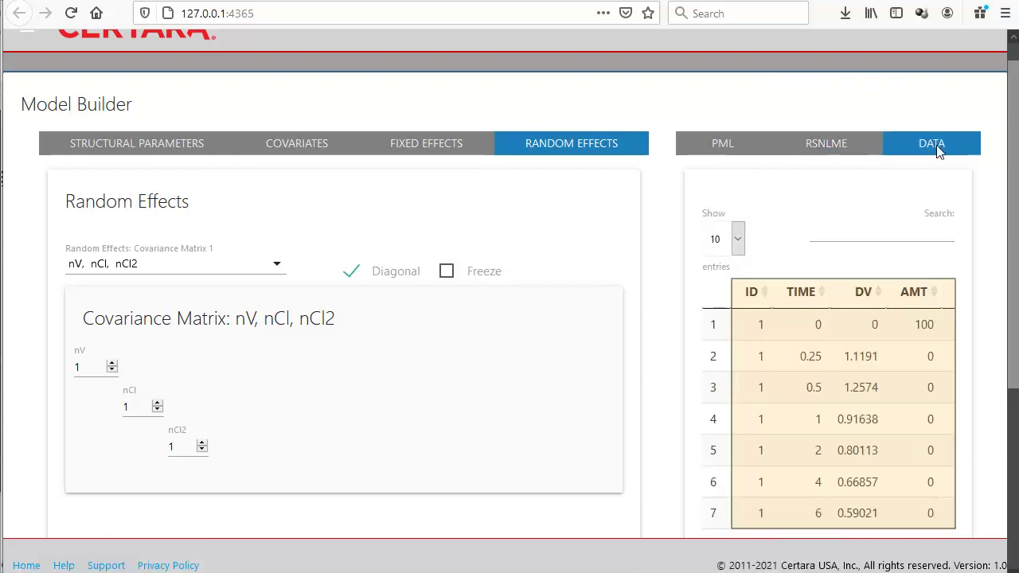
left_click(1016, 434)
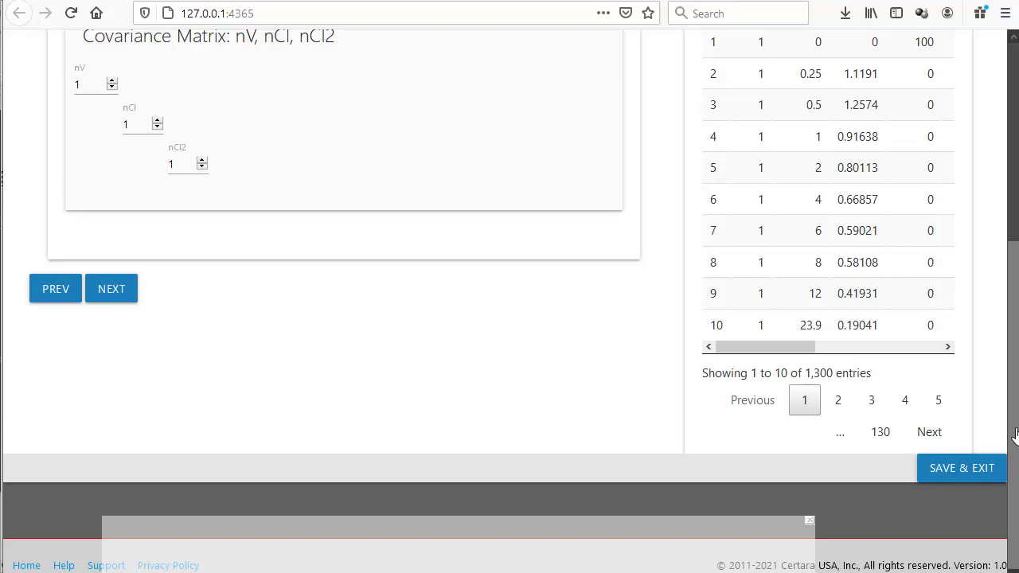
left_click(110, 293)
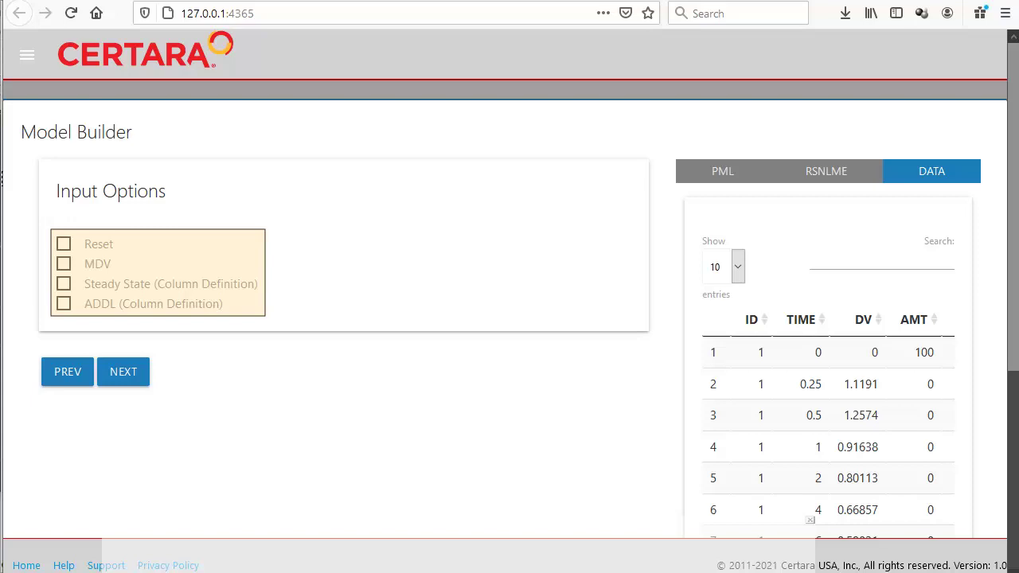
Step: Map columns id, time, CObs, Age, bwt and A1 to ID, TIME, DV, AGE, WT and AMT
left_click(119, 380)
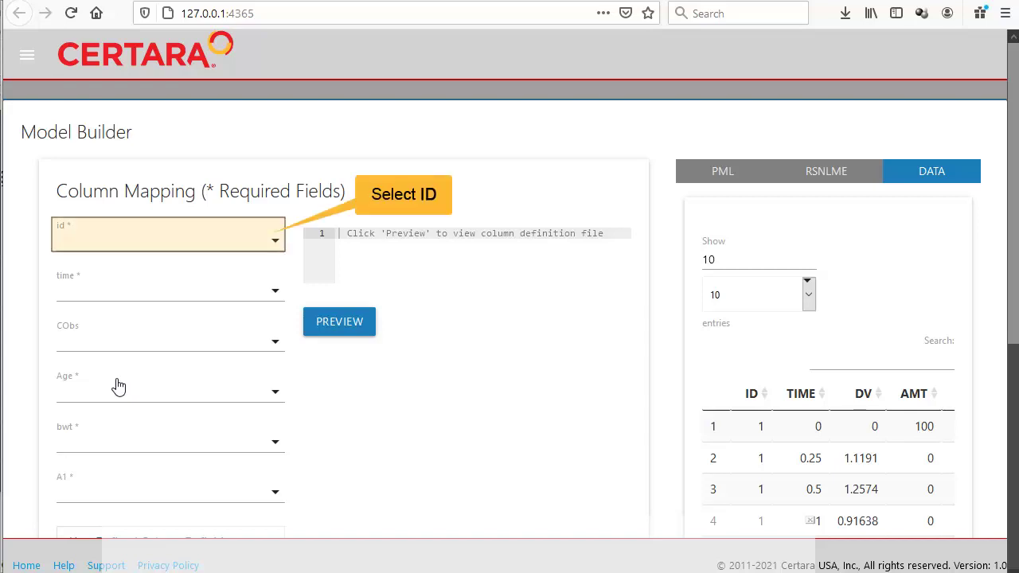
left_click(275, 245)
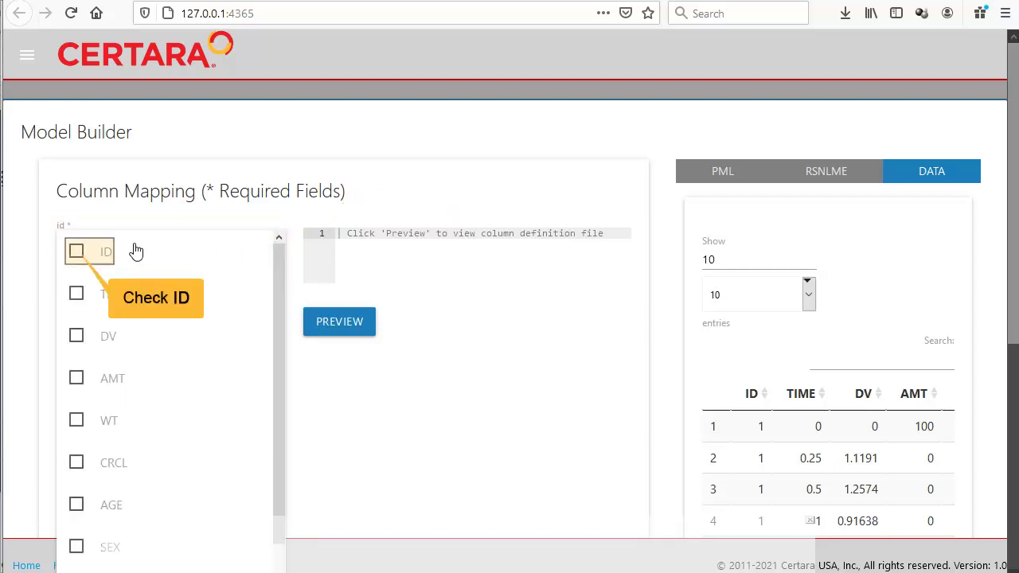
left_click(78, 253)
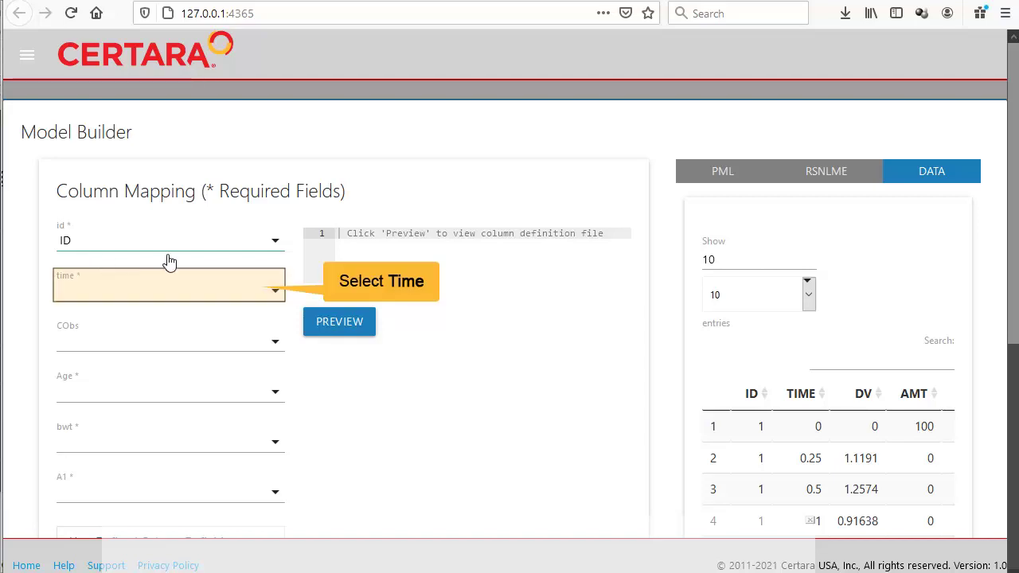
left_click(275, 295)
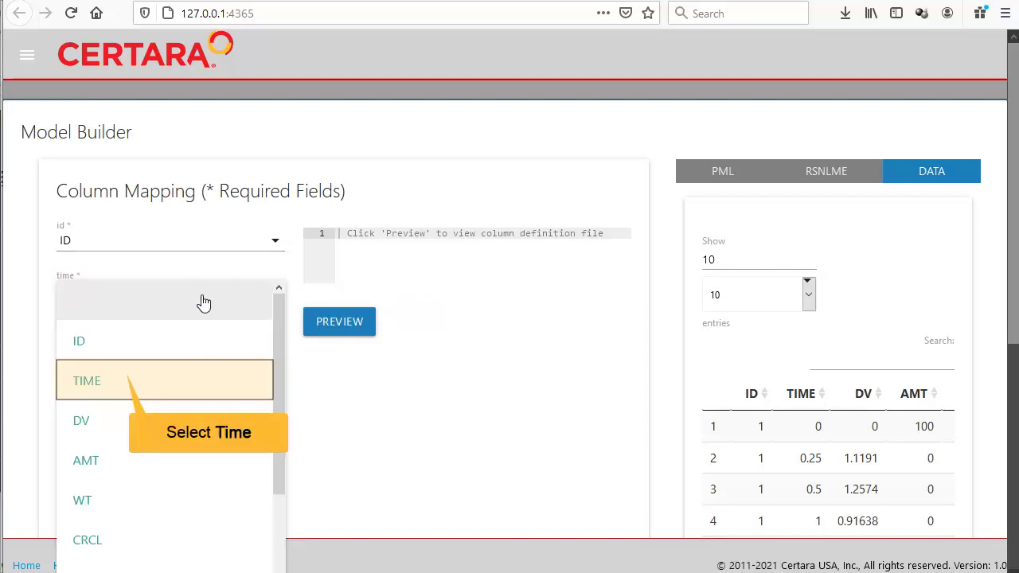
left_click(121, 382)
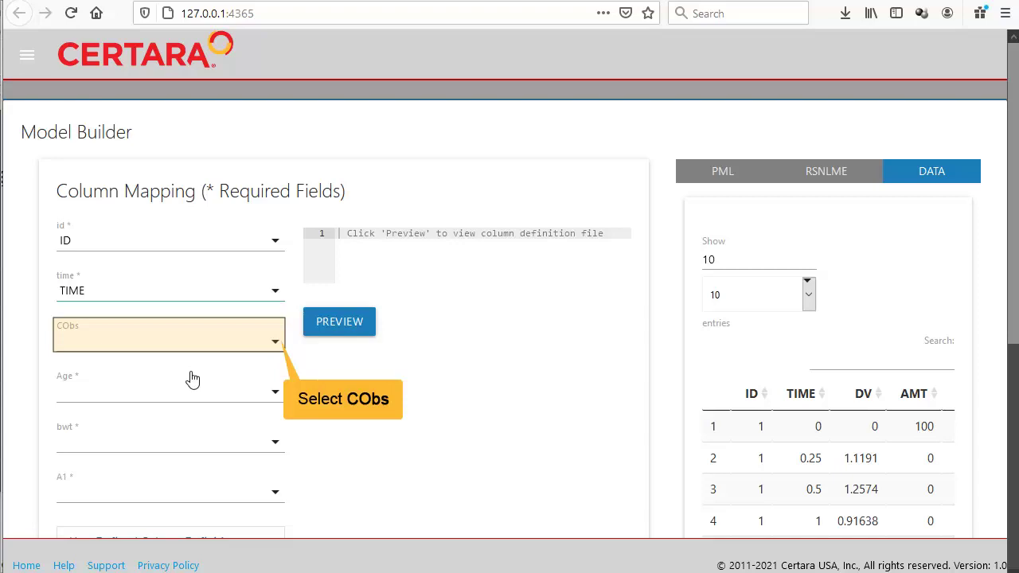
left_click(276, 344)
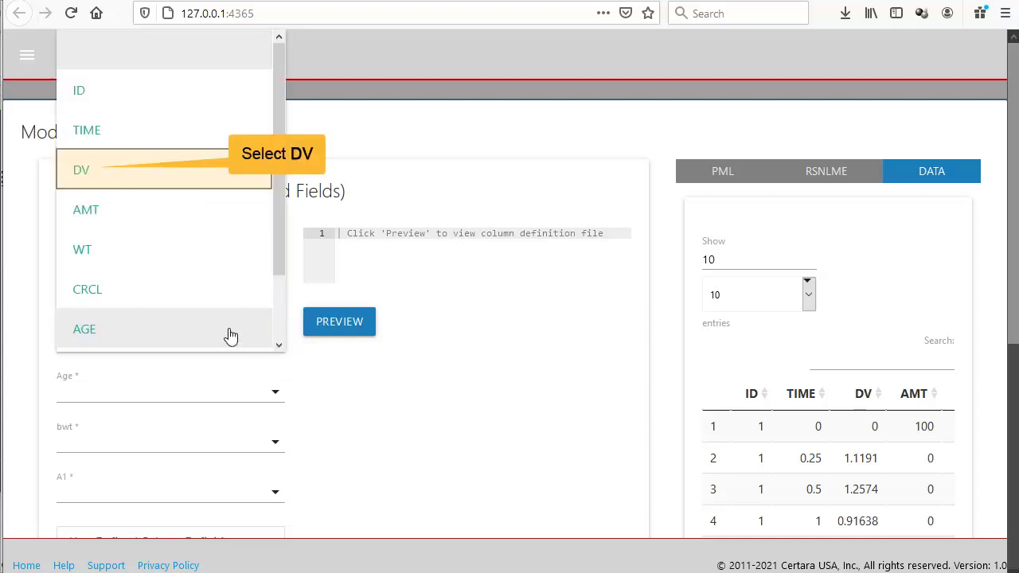
left_click(178, 187)
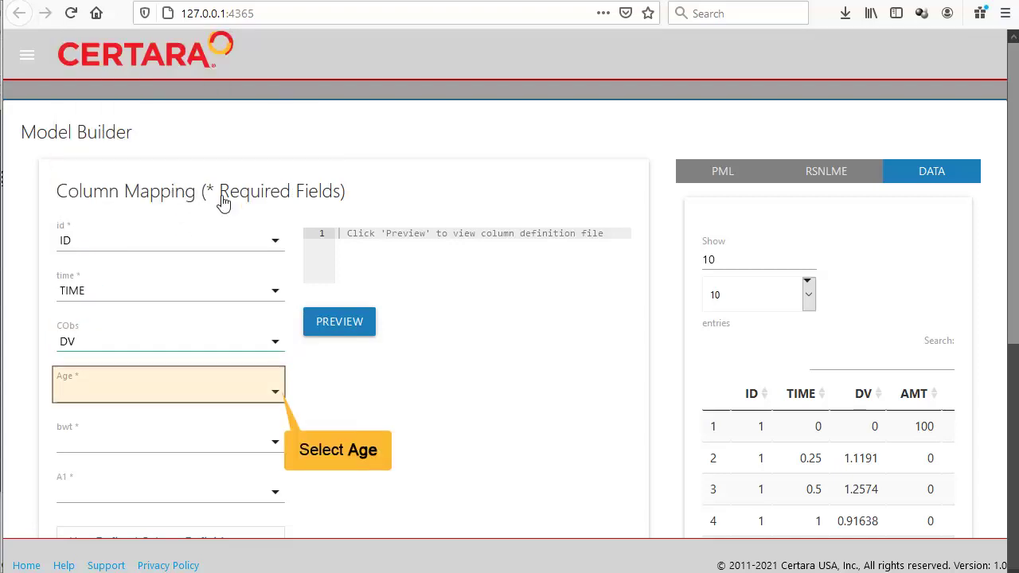
left_click(276, 391)
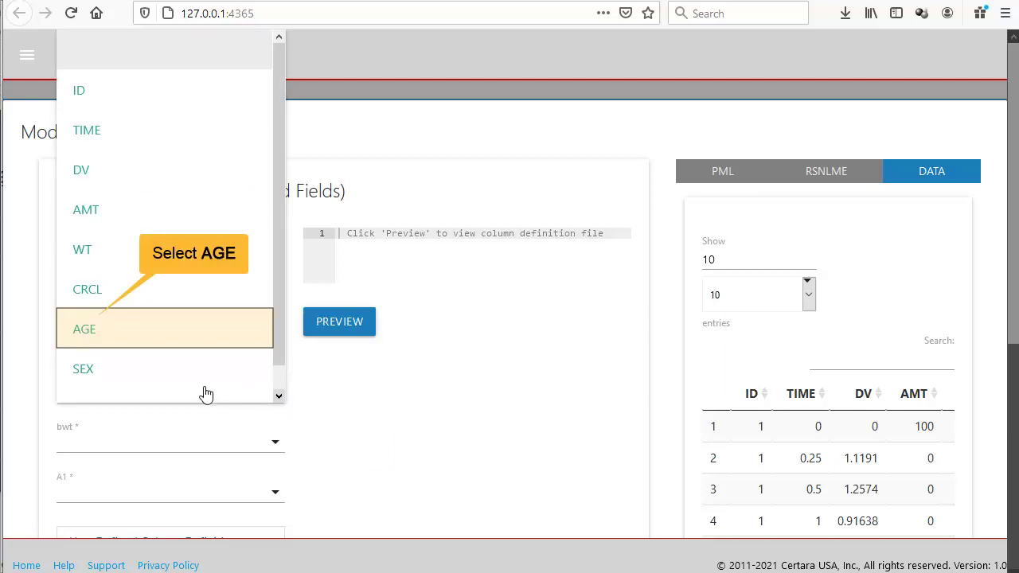
left_click(121, 338)
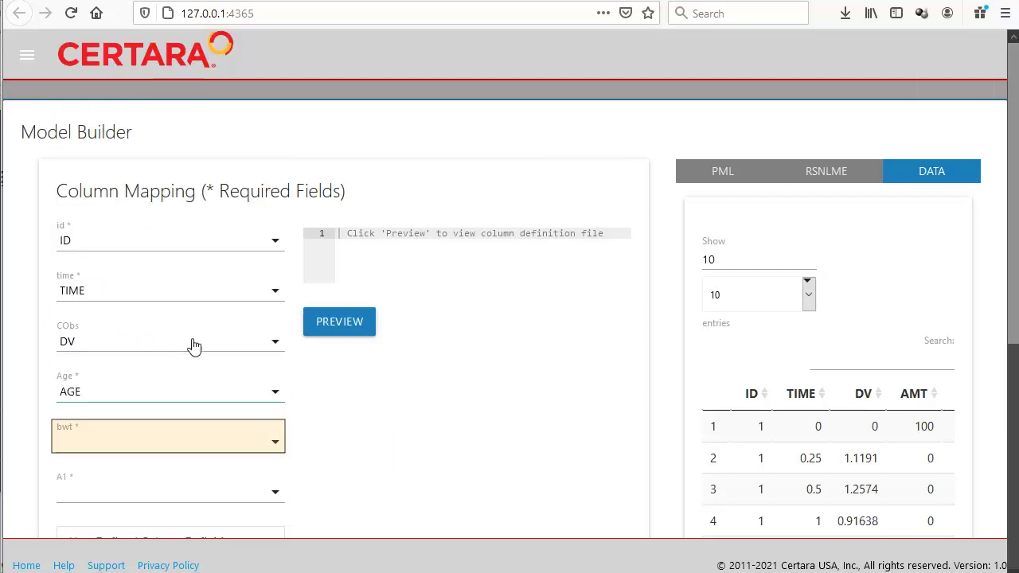
left_click(275, 443)
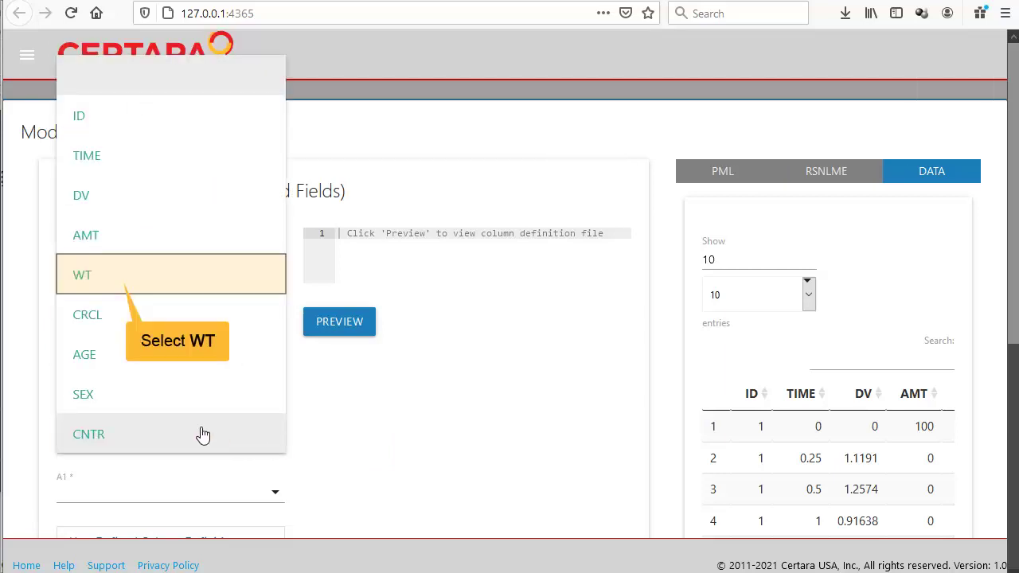
left_click(119, 287)
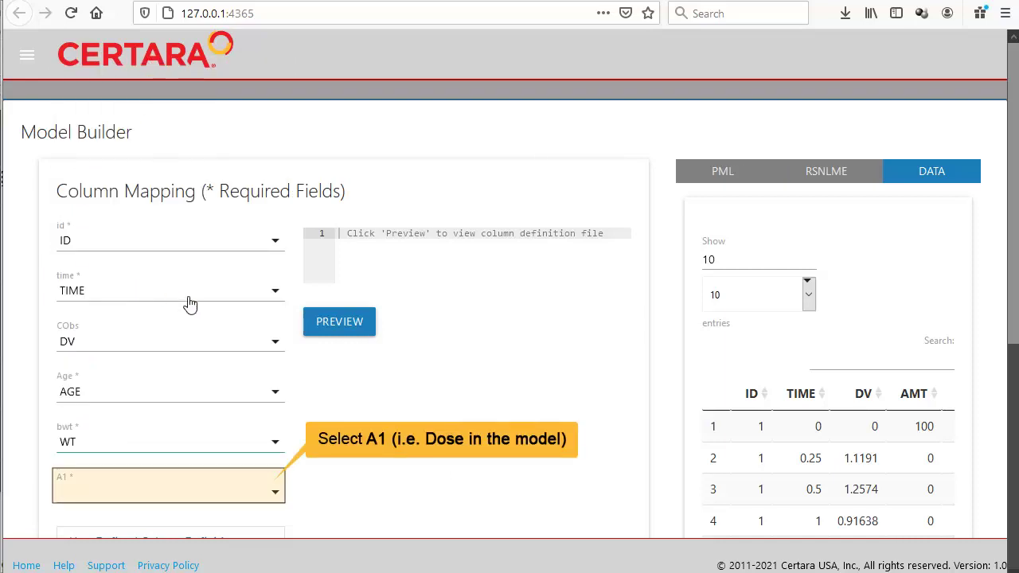
left_click(274, 493)
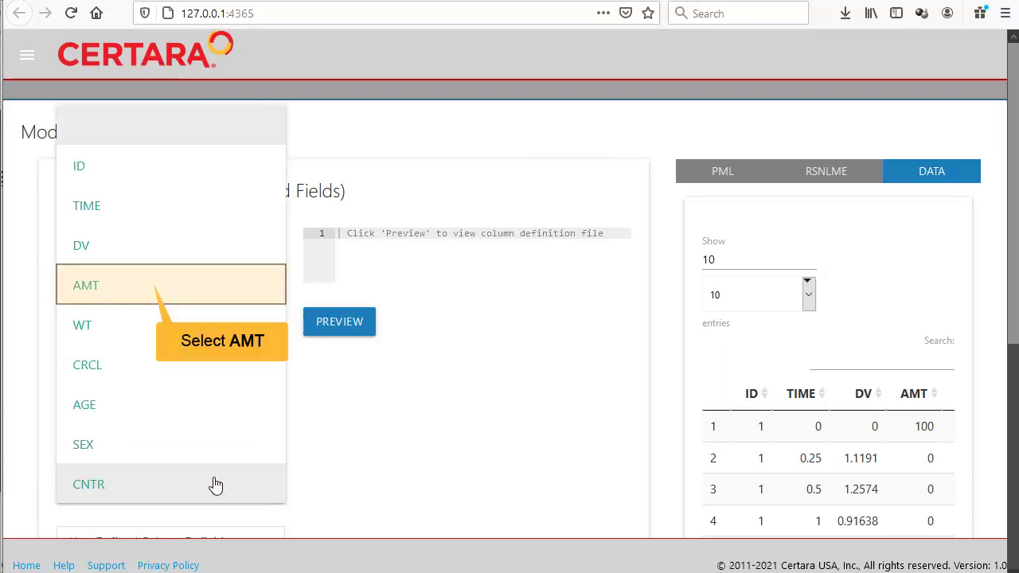
left_click(146, 286)
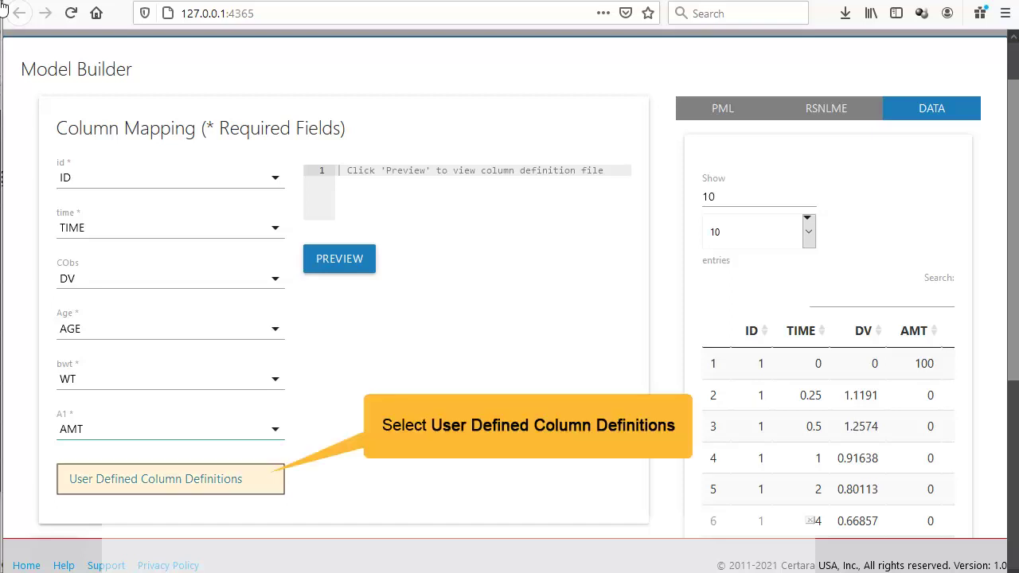
Step: Add a user-defined column definition row and preview the generated column definition file
left_click(261, 487)
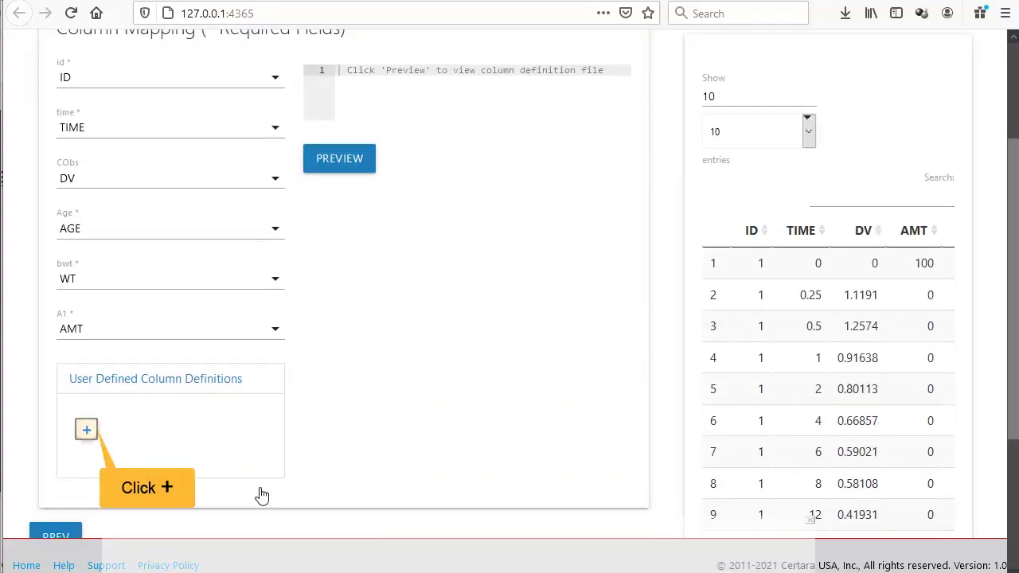
left_click(86, 429)
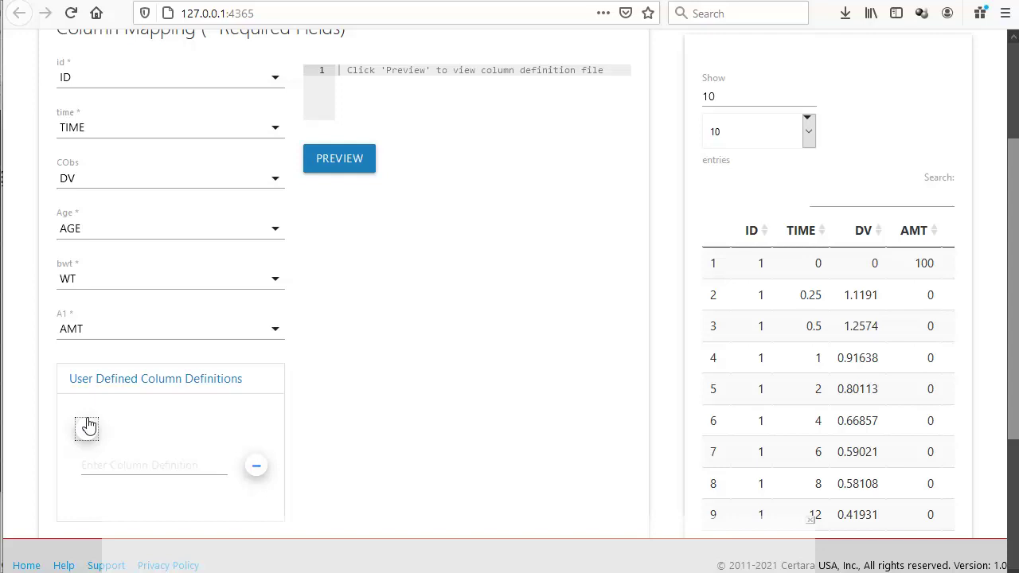
left_click(352, 159)
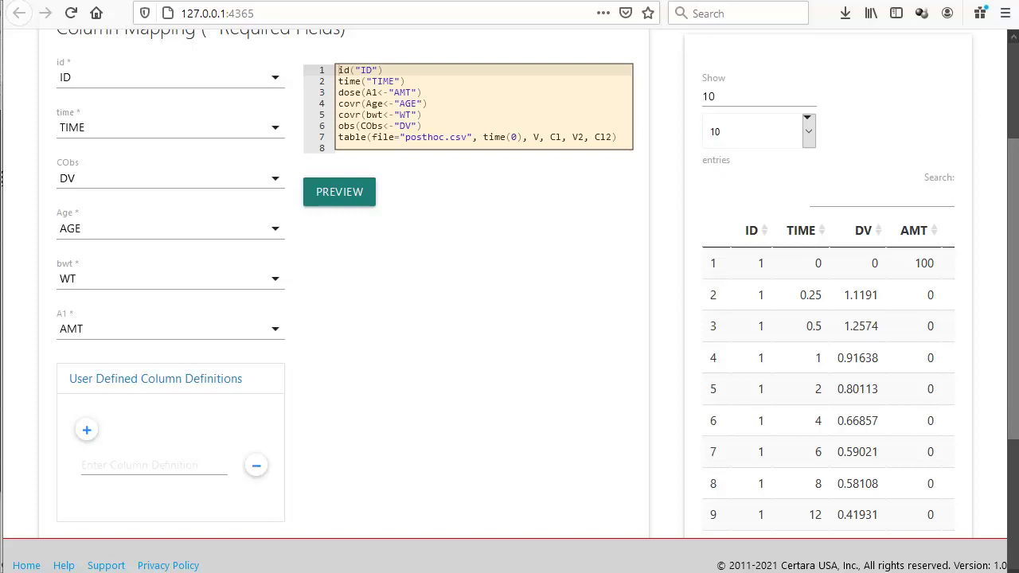
left_click_drag(1014, 377, 1014, 281)
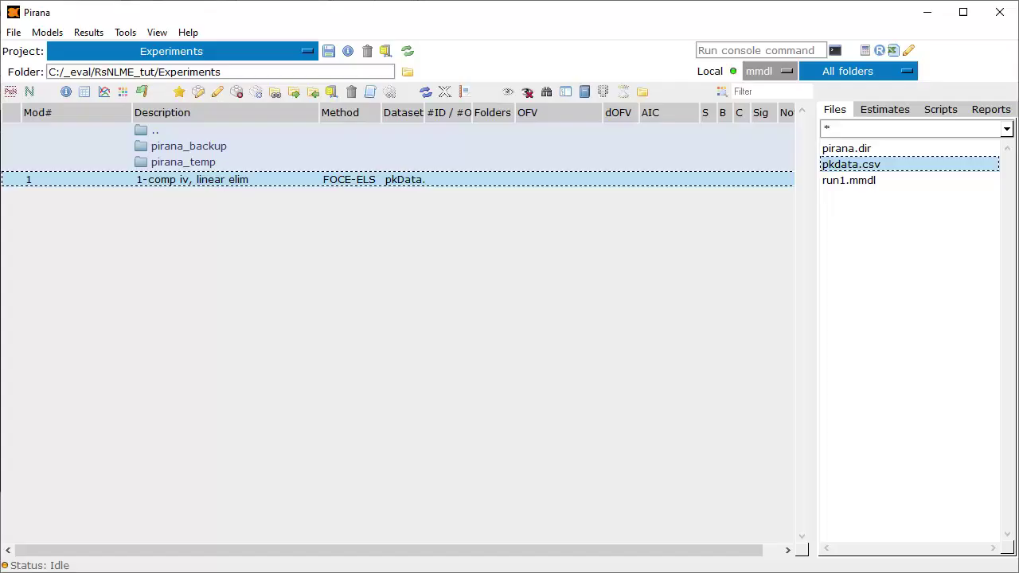
Step: Save and exit the builder, refresh Pirana, and open model 2 via RsNLME shiny > Edit Metamodel
left_click(963, 522)
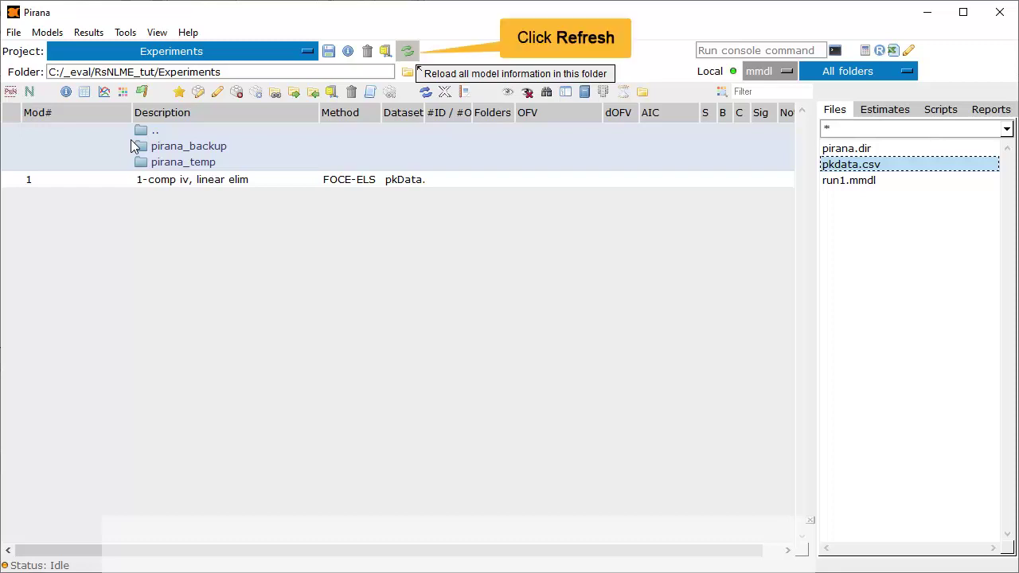
left_click(407, 52)
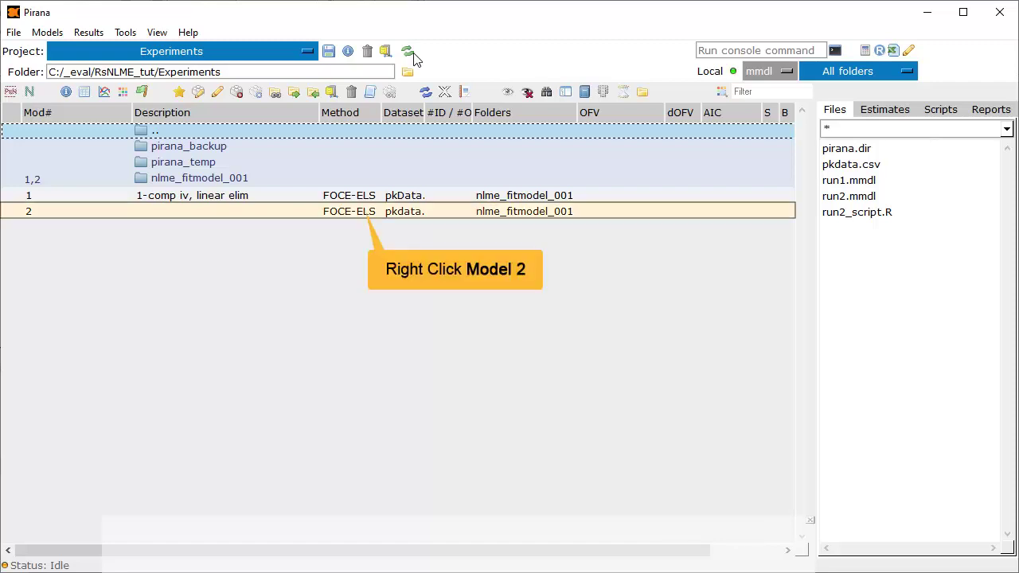
right_click(360, 213)
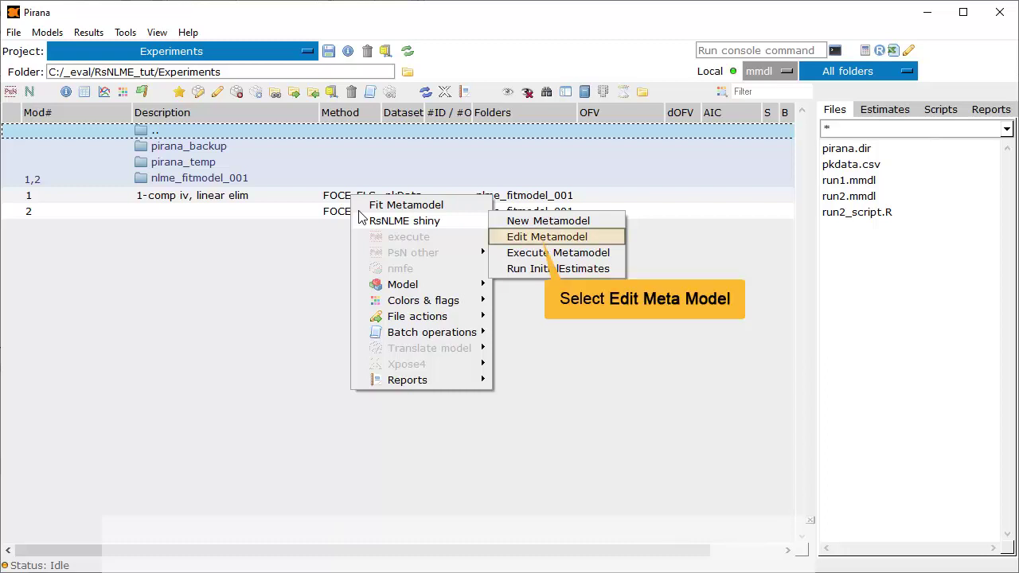
left_click(534, 238)
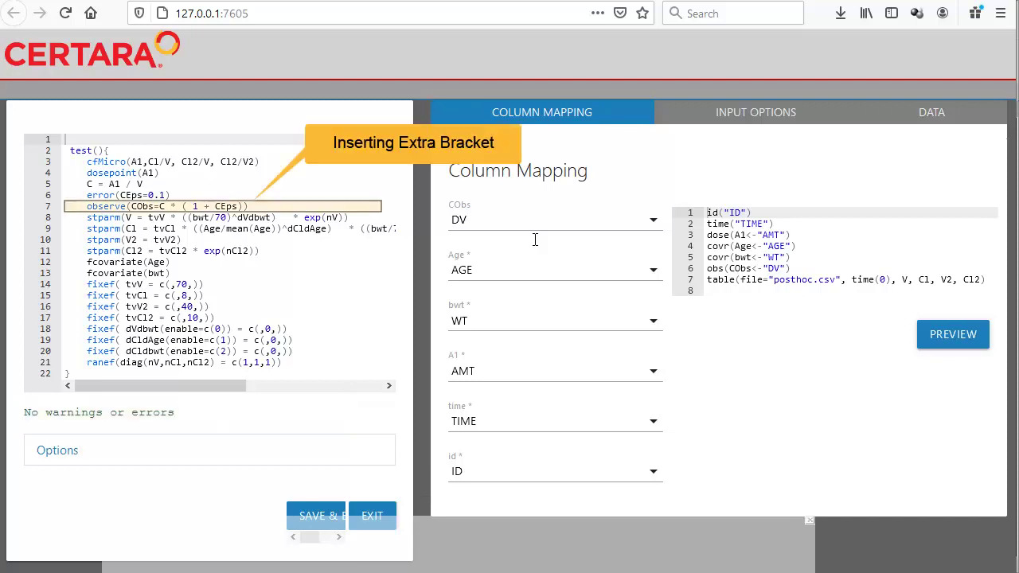
Step: Delete the extra ')' ending line 7's observe statement and save the metamodel
left_click(211, 206)
type(")")
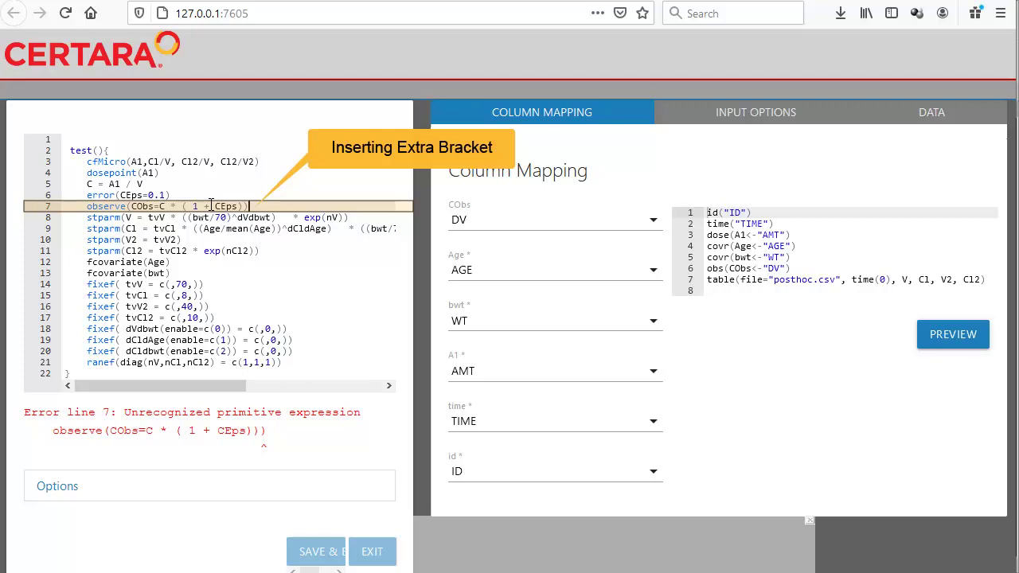
key("BackSpace")
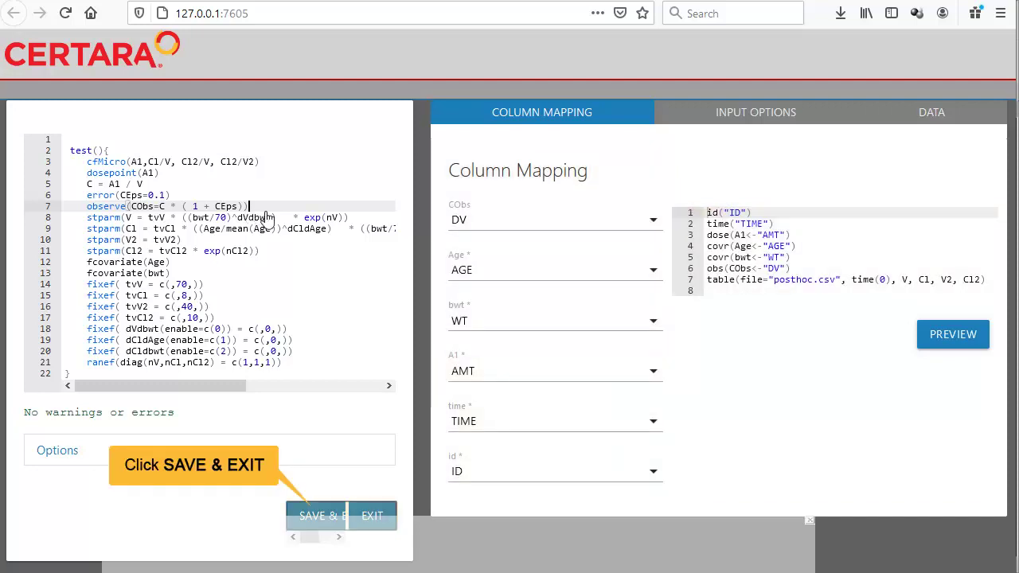
left_click(322, 517)
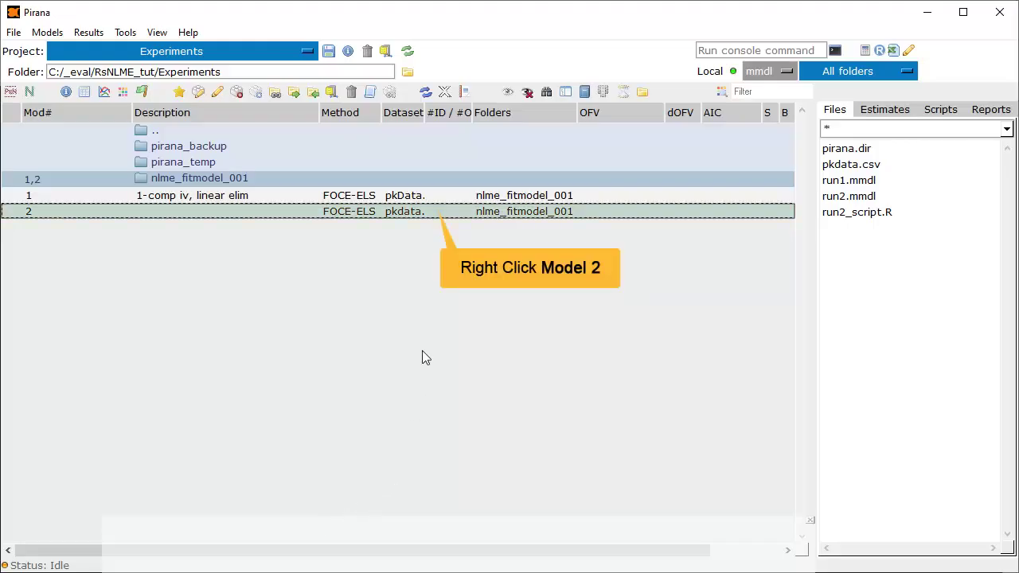
Step: Fit model 2 locally with Fit Metamodel and execute the run
right_click(430, 211)
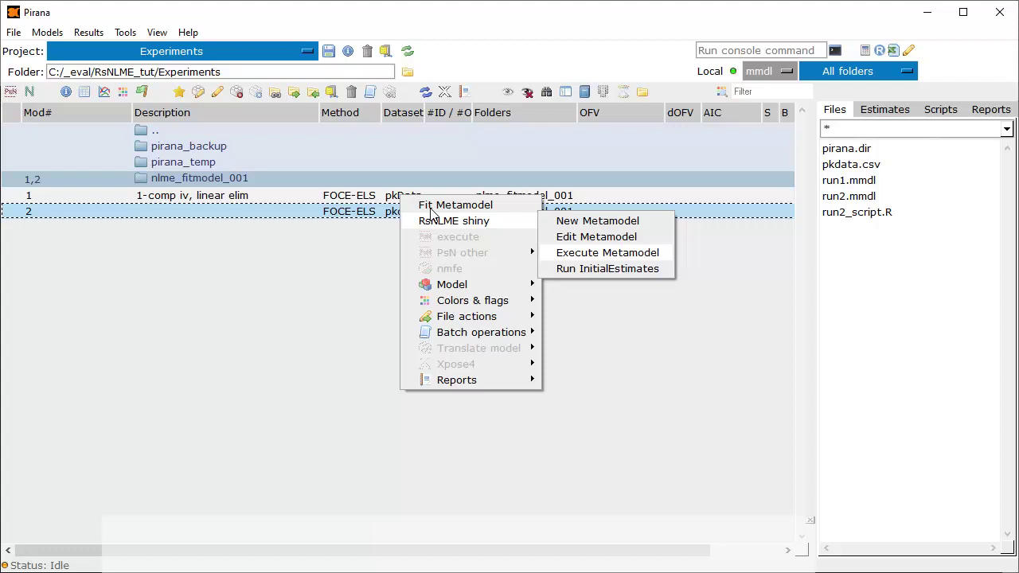
left_click(488, 204)
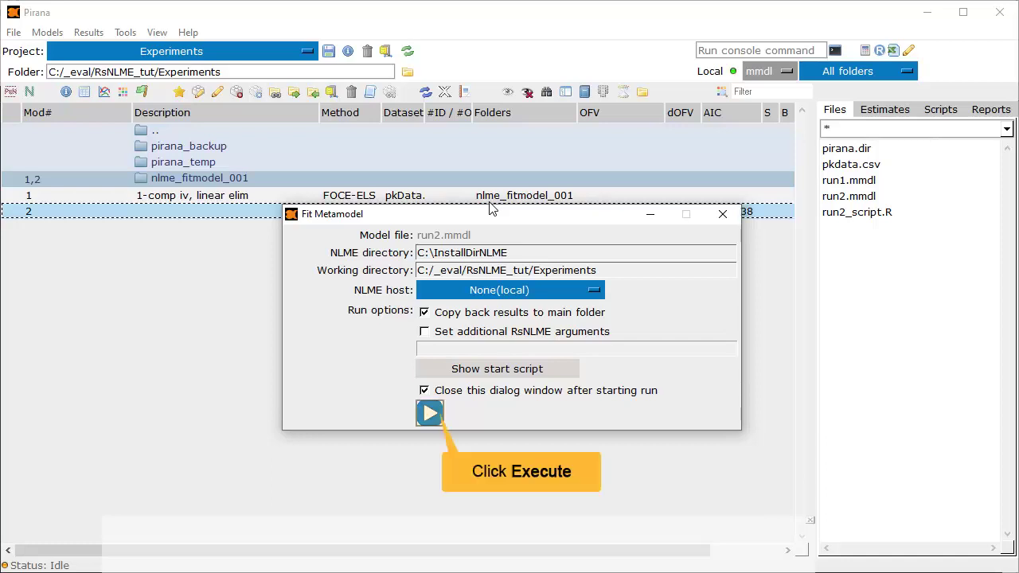
left_click(431, 413)
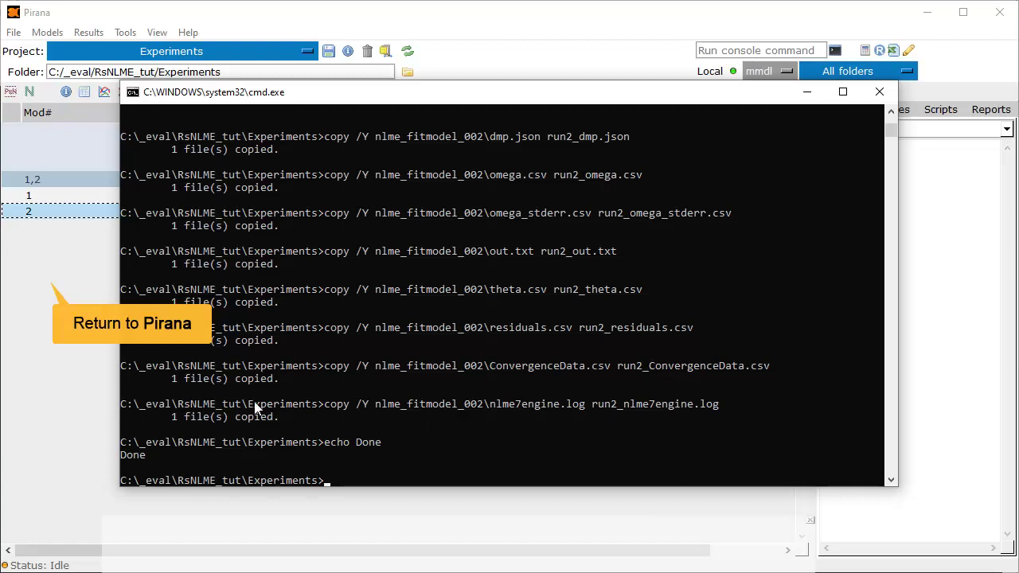
Step: Refresh to show model 2's OFV -2244.39852, review its Theta/Omega/Sigma estimates, and list the scripts
left_click(49, 266)
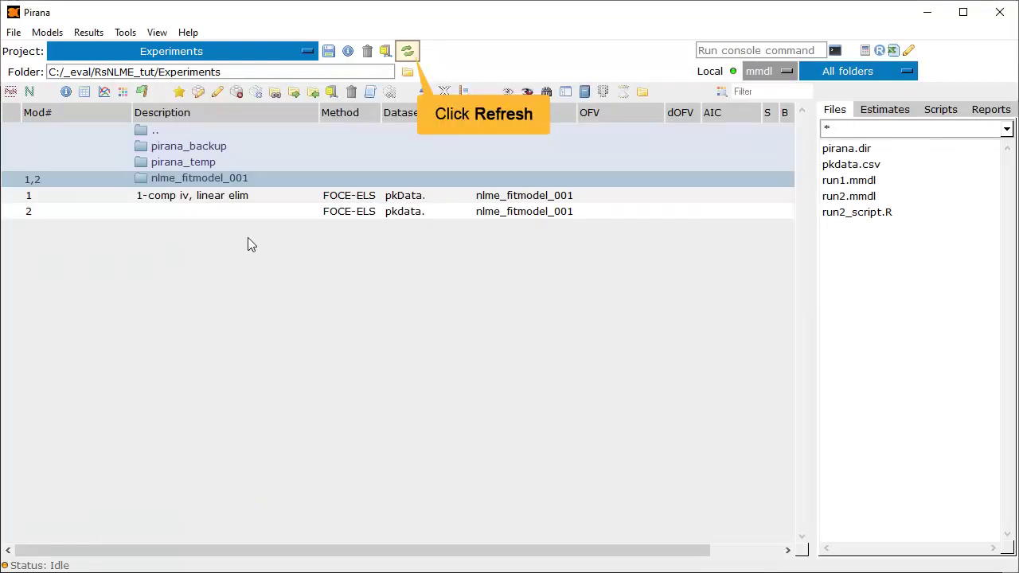
left_click(407, 51)
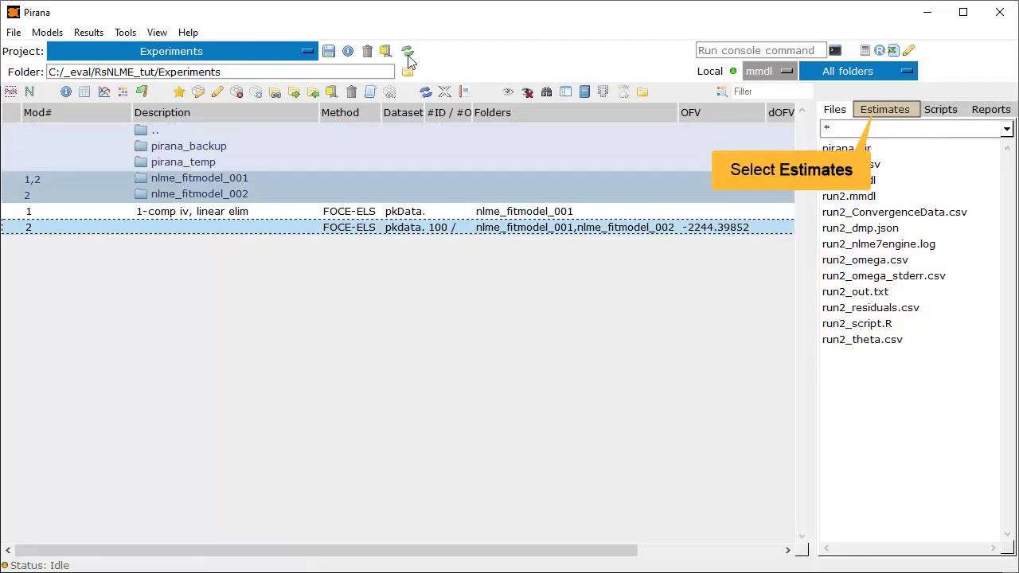
left_click(883, 112)
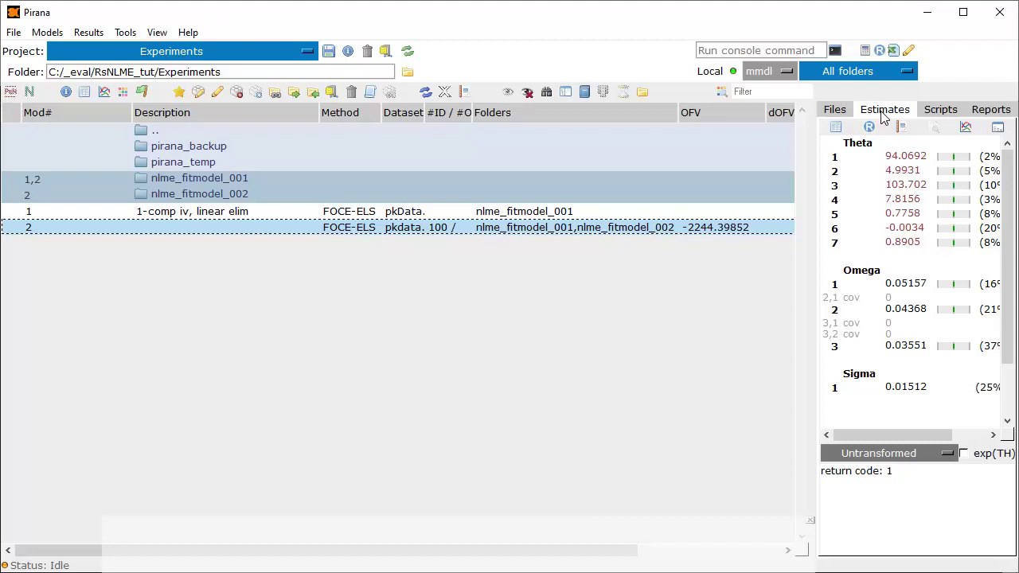
left_click(944, 113)
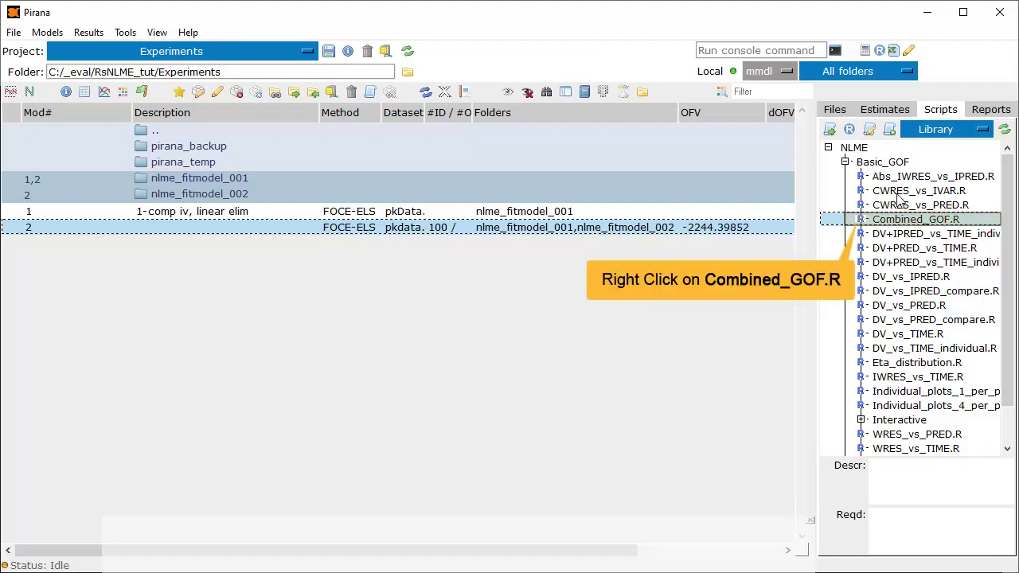
Step: Run the Combined_GOF.R script on model 2 from the Scripts library
right_click(896, 225)
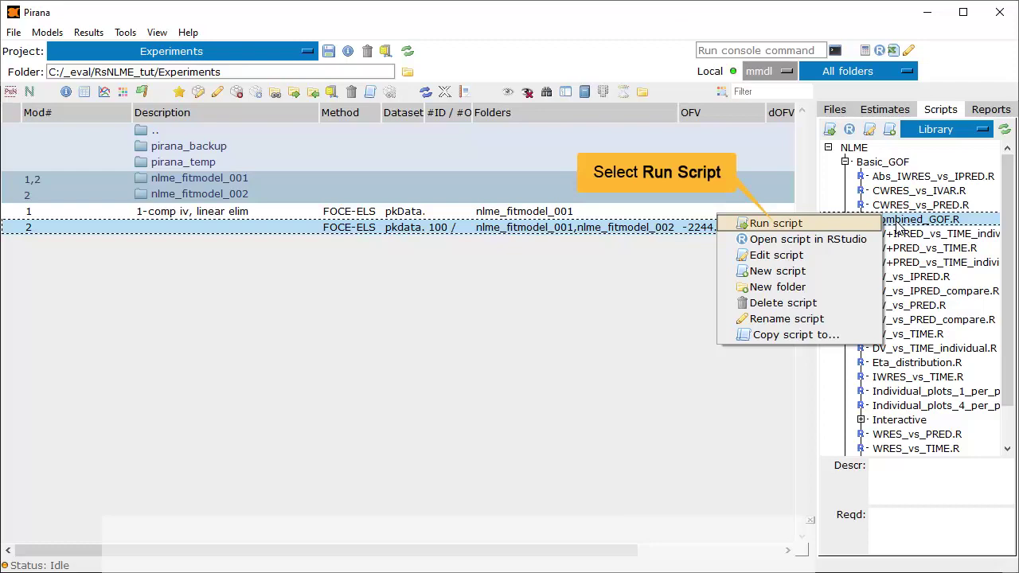
left_click(850, 224)
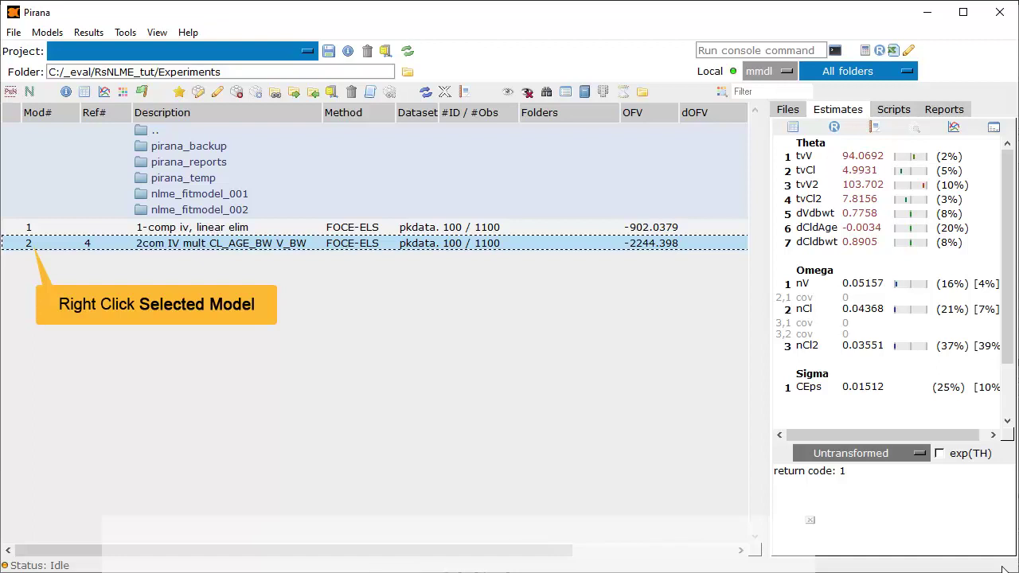
Step: Launch RsNLME shiny > Run InitialEstimates for model 2
right_click(27, 247)
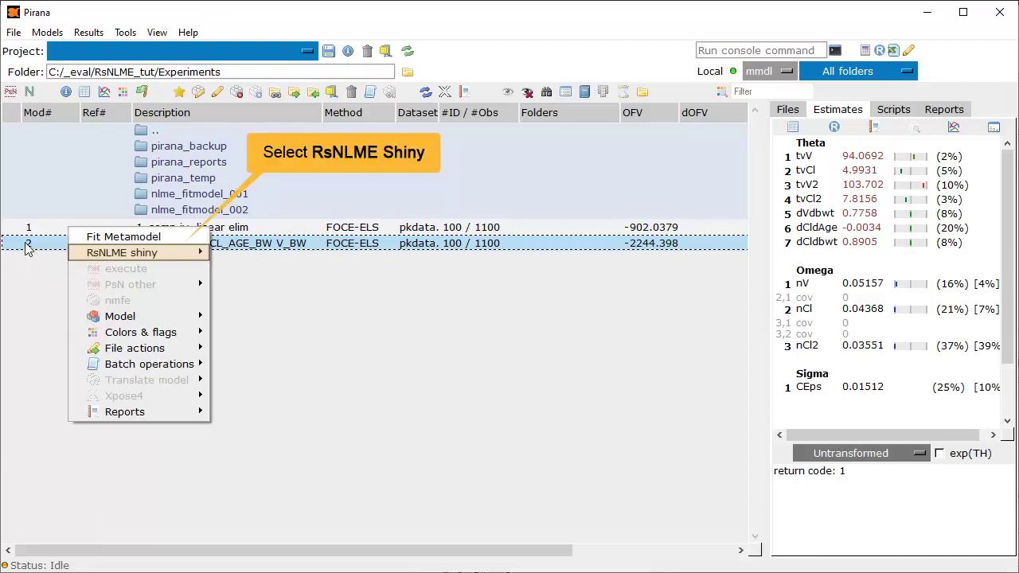
left_click(106, 254)
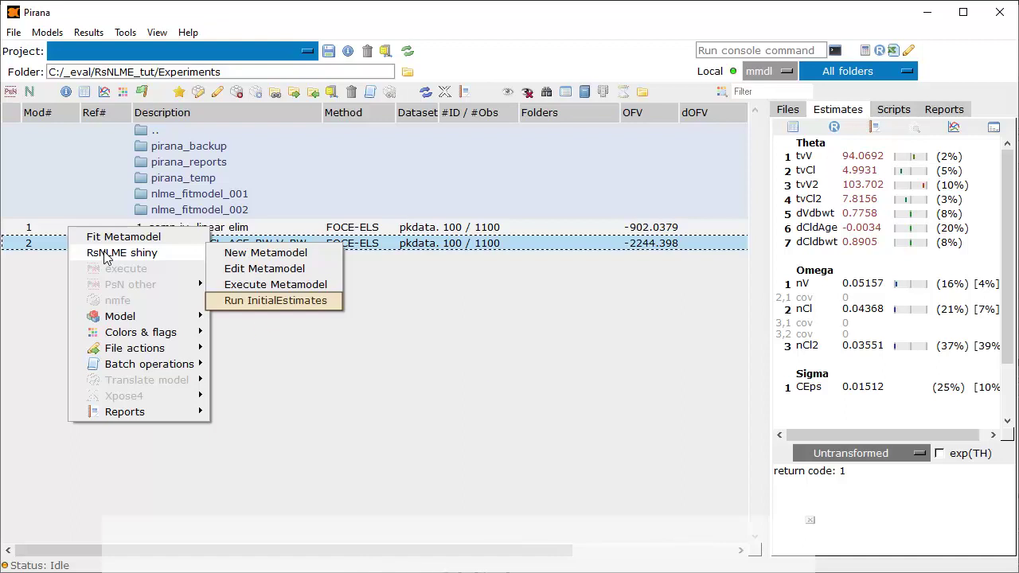
left_click(247, 301)
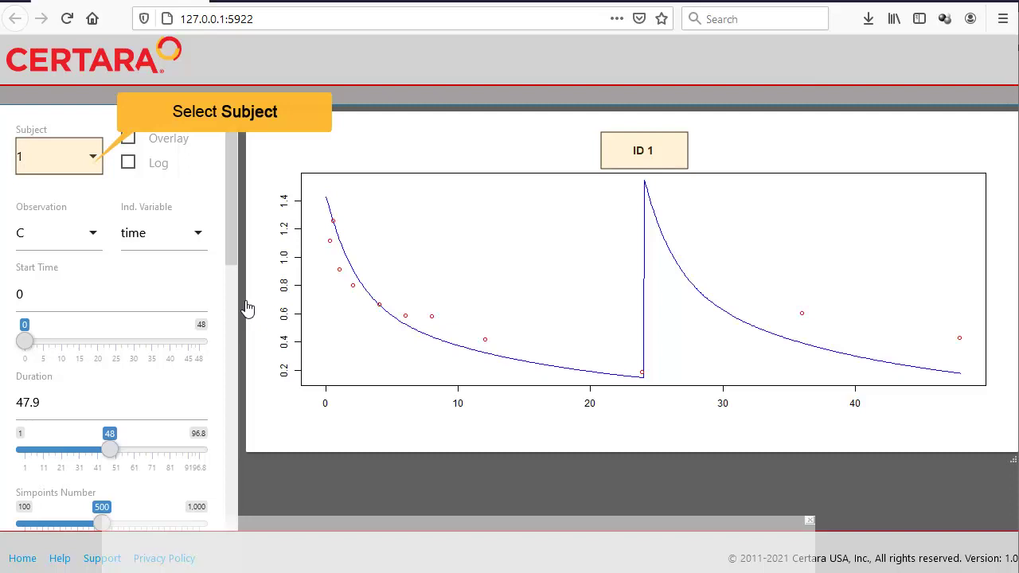
Step: Plot Subject 7 with all subjects overlaid on a linear-scale y-axis
left_click(95, 161)
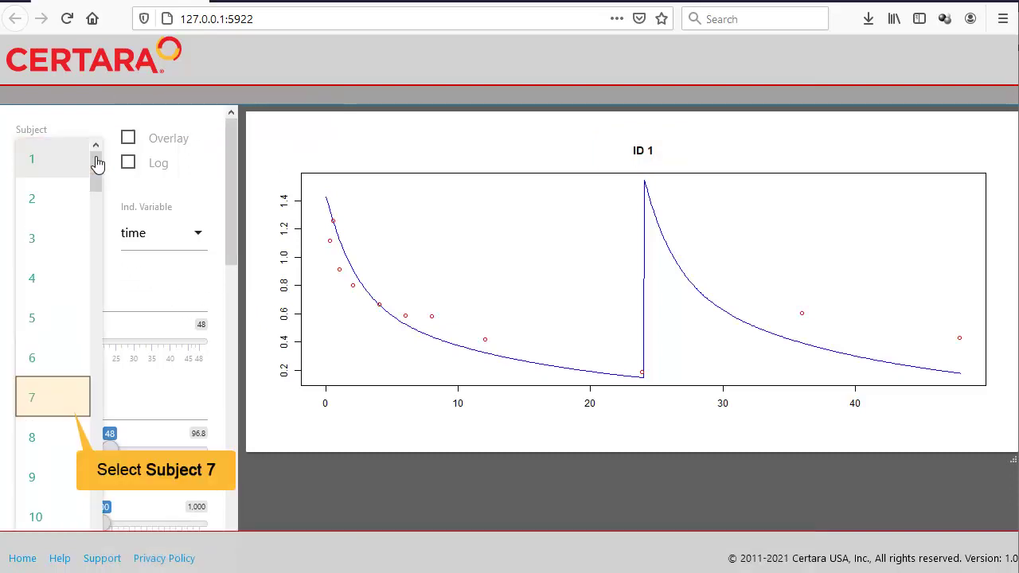
left_click(68, 412)
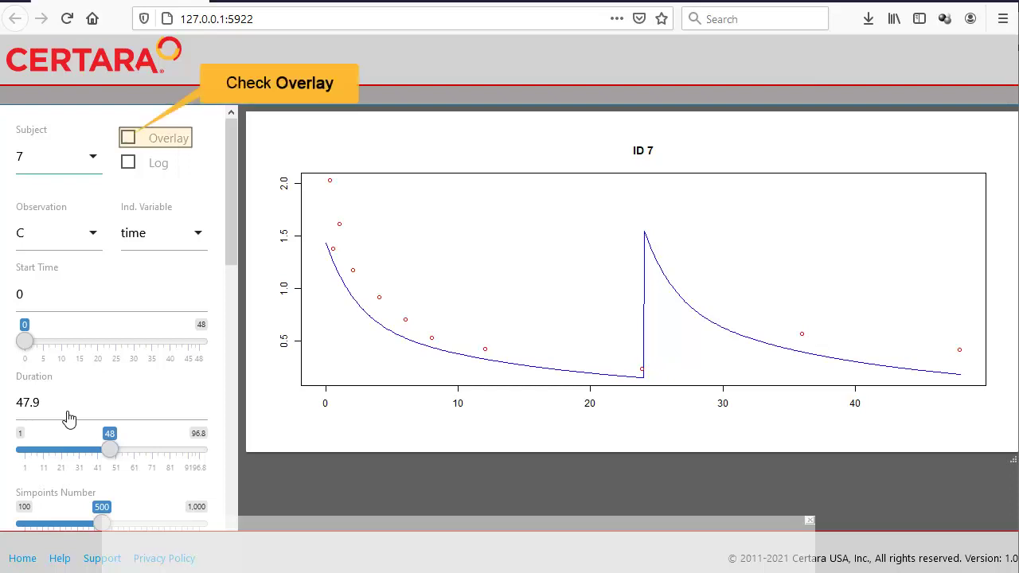
left_click(130, 140)
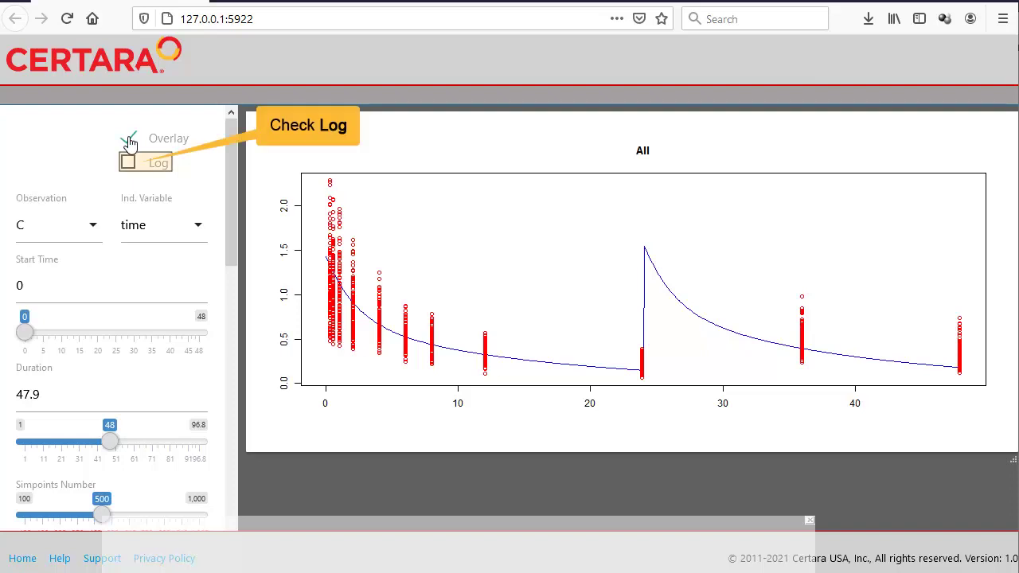
left_click(127, 164)
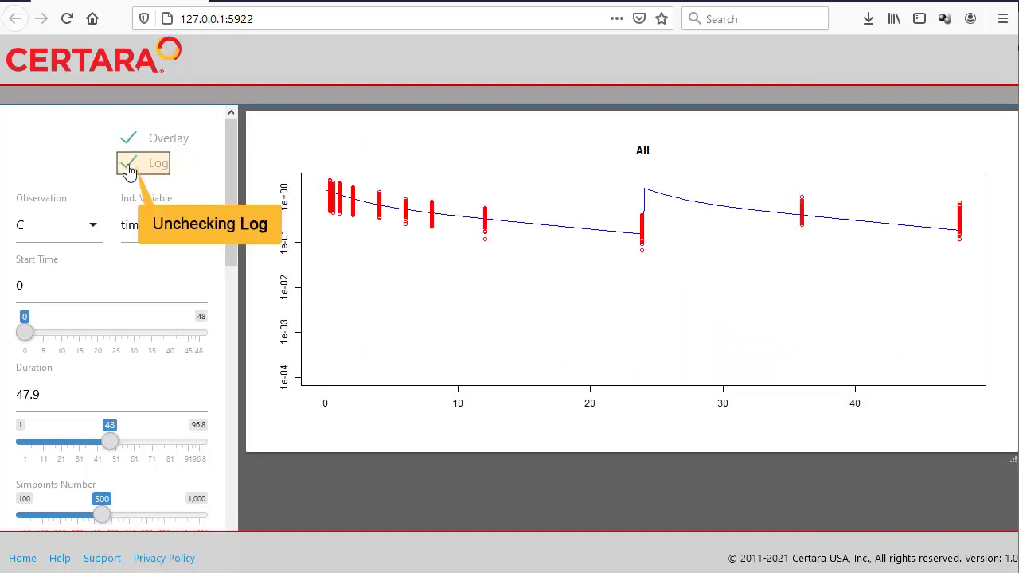
left_click(128, 164)
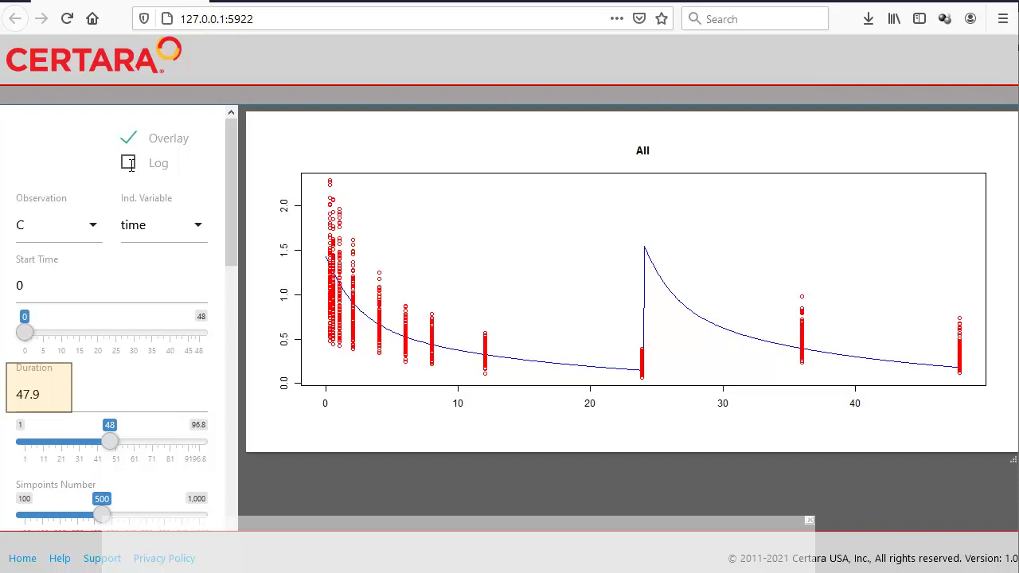
Step: Extend the simulation duration to 72
left_click(14, 396)
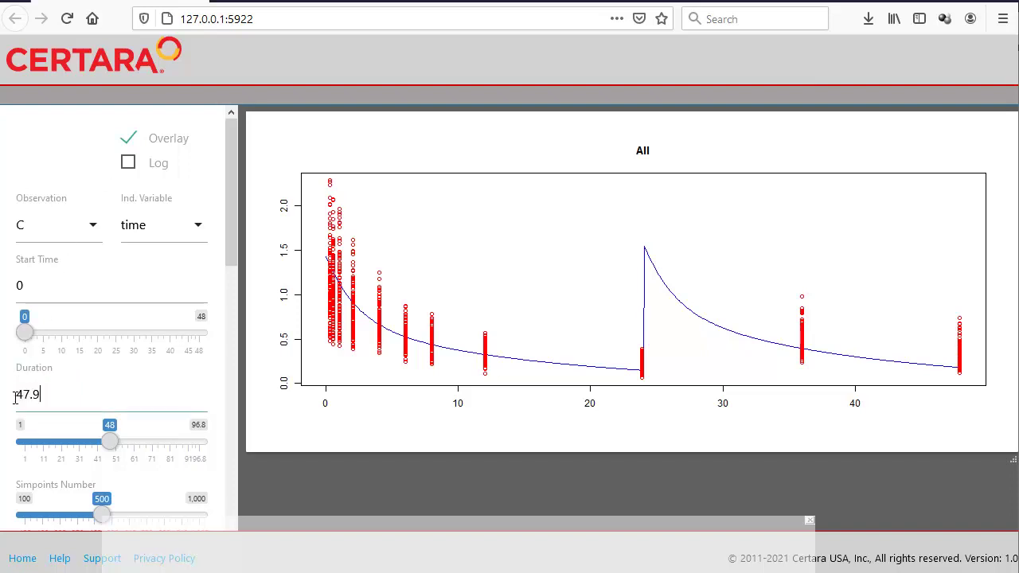
key("ctrl+a")
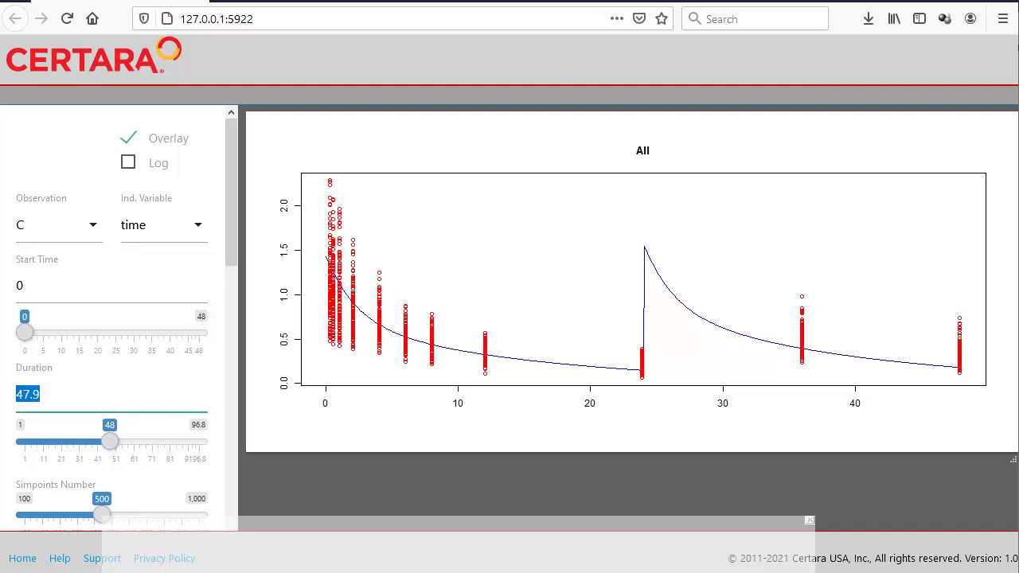
type("72")
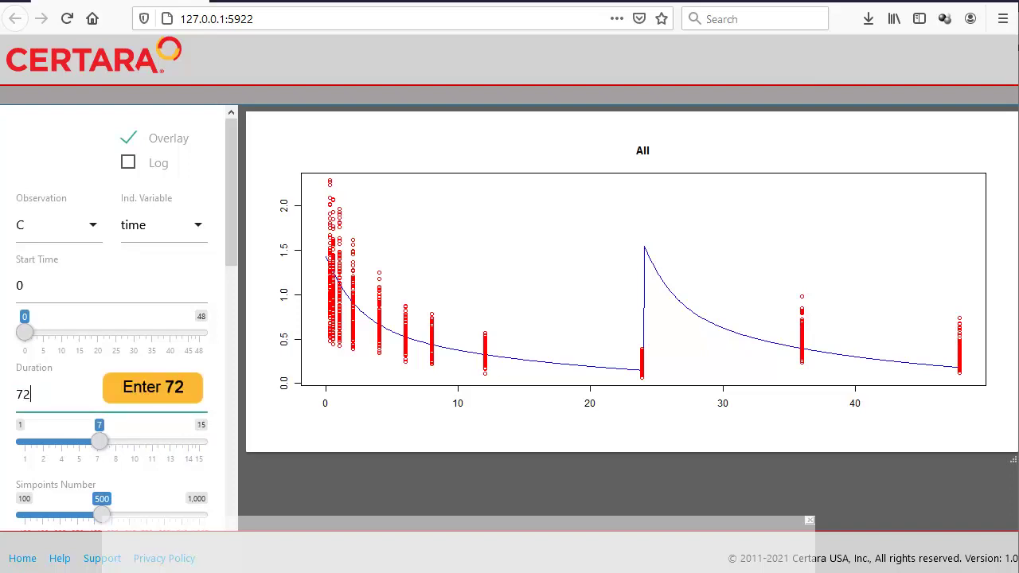
key("Return")
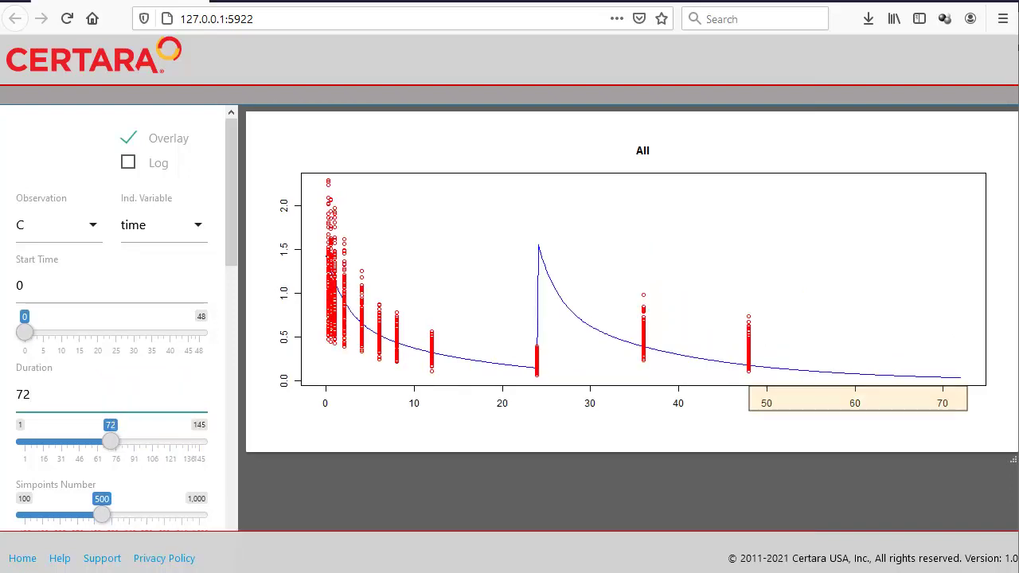
Step: Set initial estimates tvV to 39 and tvCl to 18, then save and exit
scroll(234, 393, "down", 10)
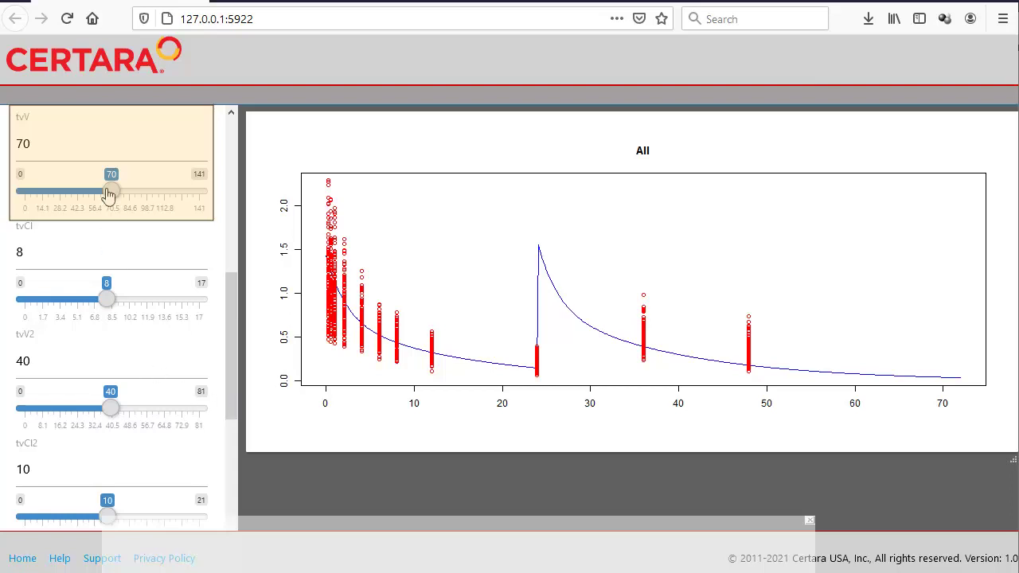
left_click_drag(109, 192, 71, 195)
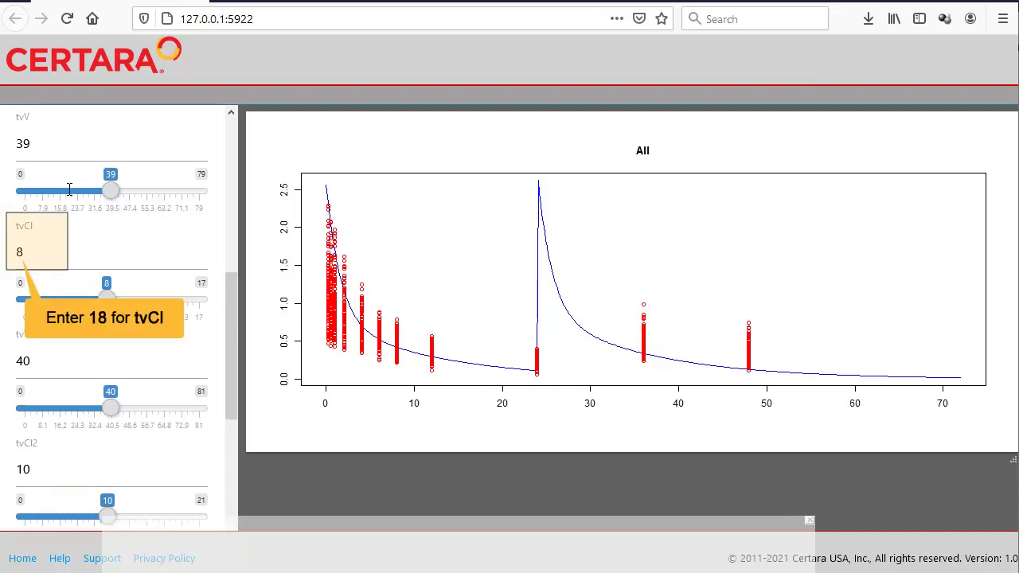
left_click(17, 251)
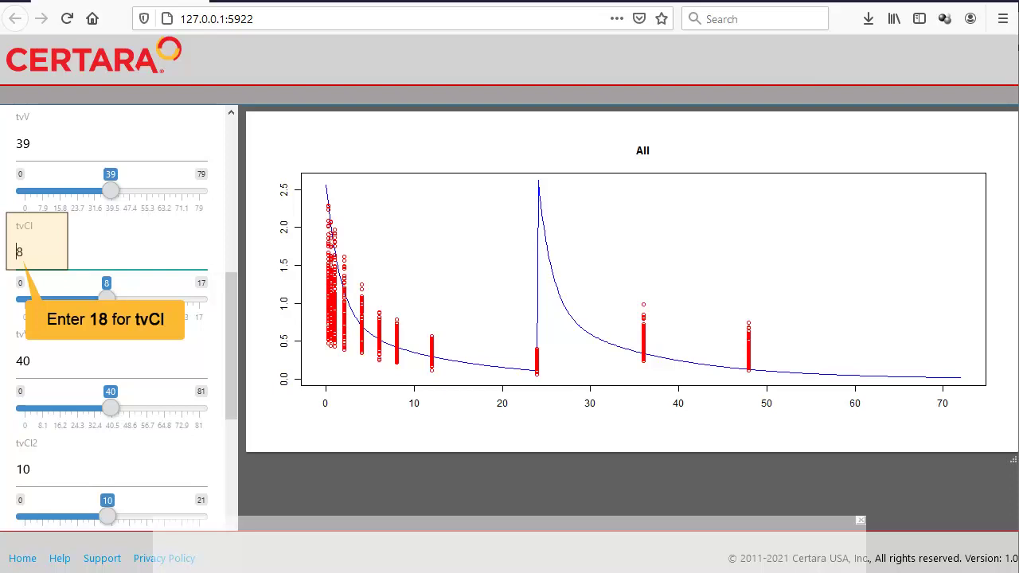
type("1")
left_click_drag(231, 350, 236, 537)
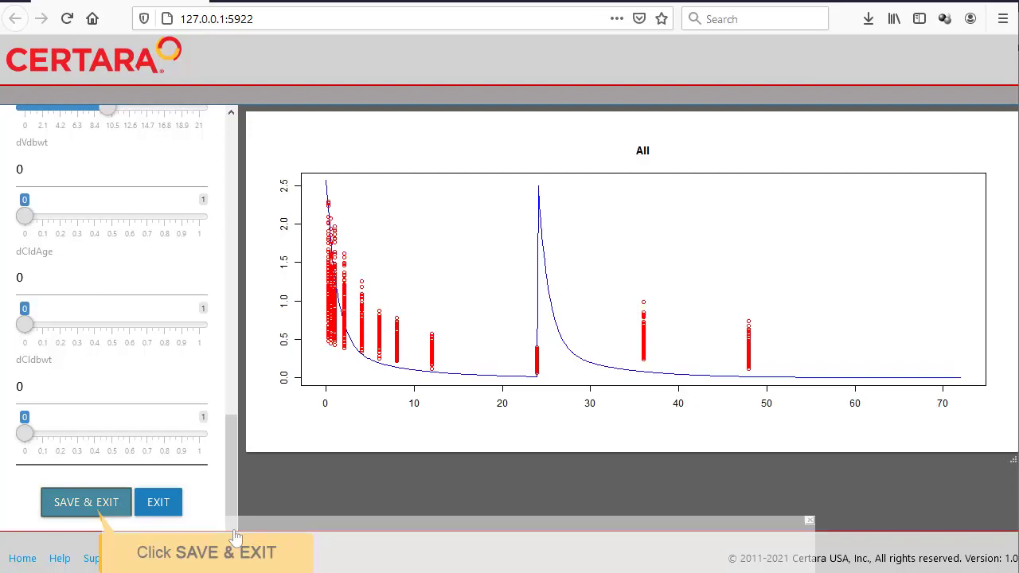
left_click(89, 509)
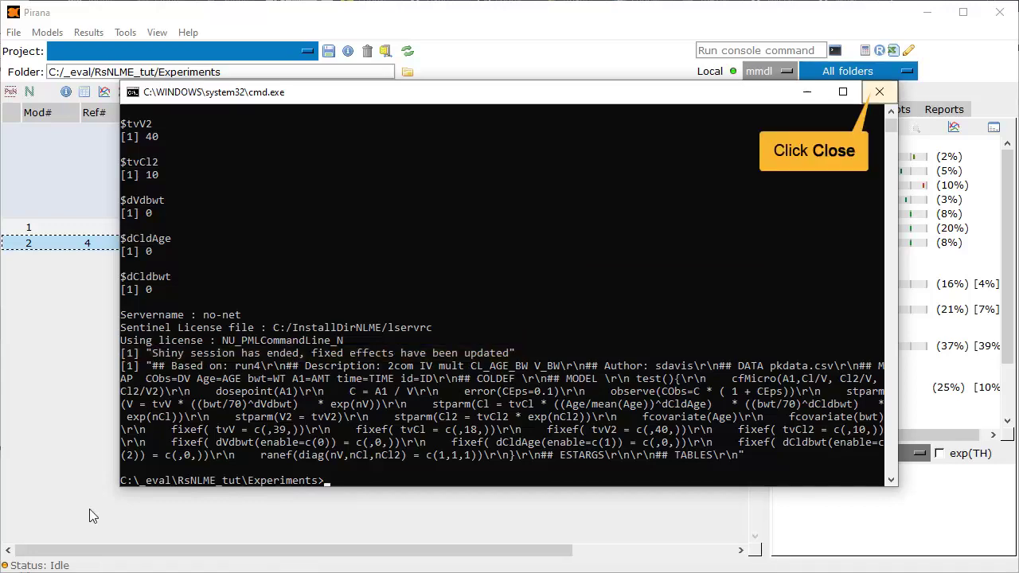
Step: Close the console and open run2.mmdl in Notepad to check tvV 39 and tvCl 18
left_click(879, 93)
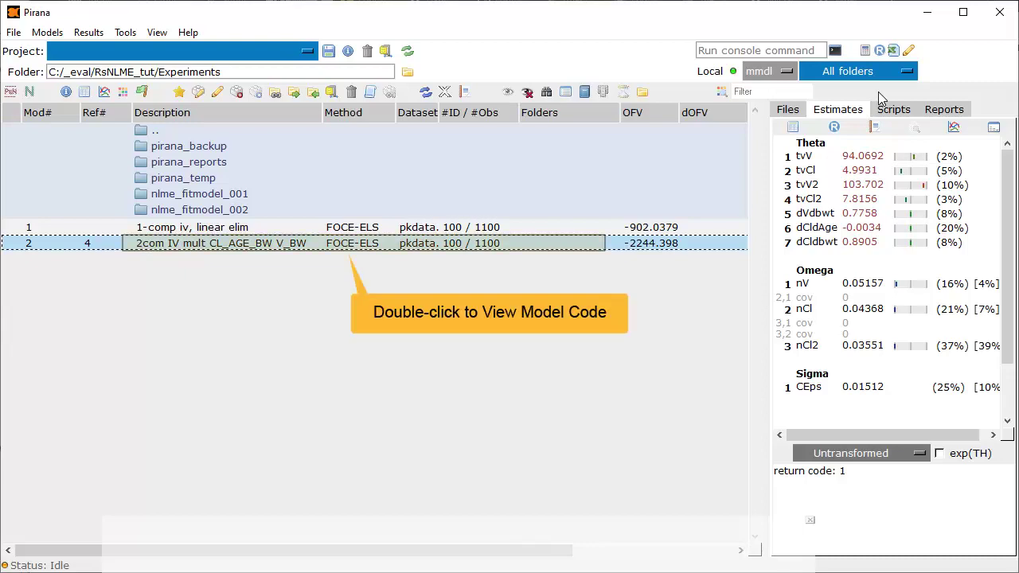
double_click(300, 246)
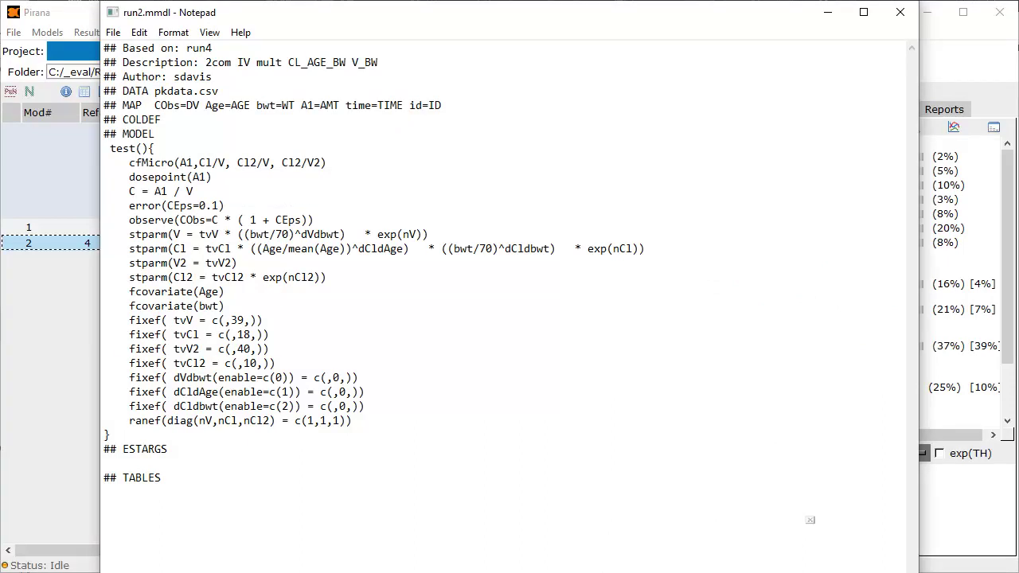